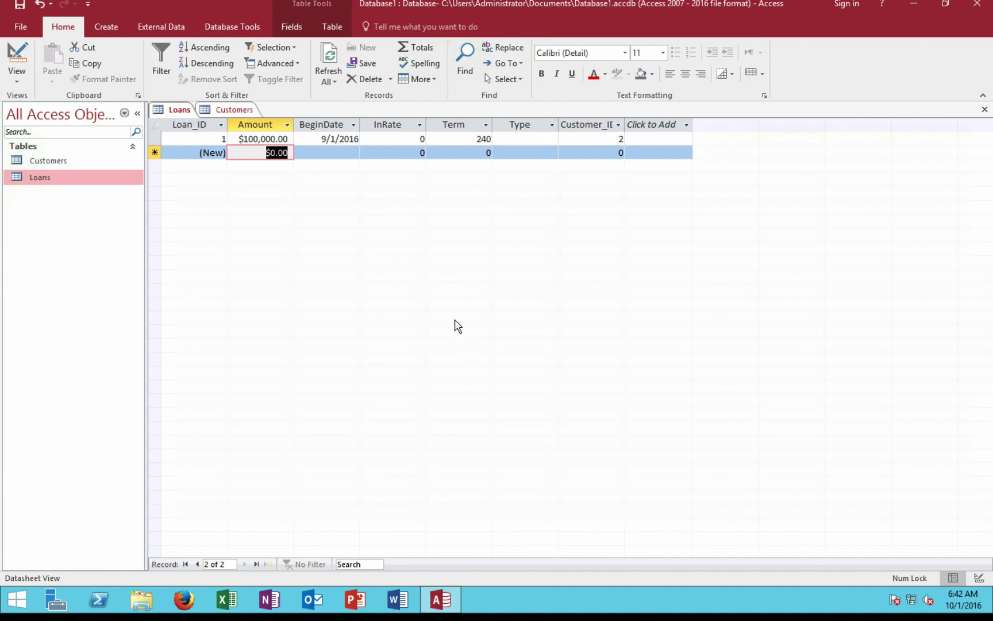
# - Switch out of the full-screen Access remote session to the Mac desktop's Remote Desktop list
pyautogui.hotkey('ctrl', 'Left')
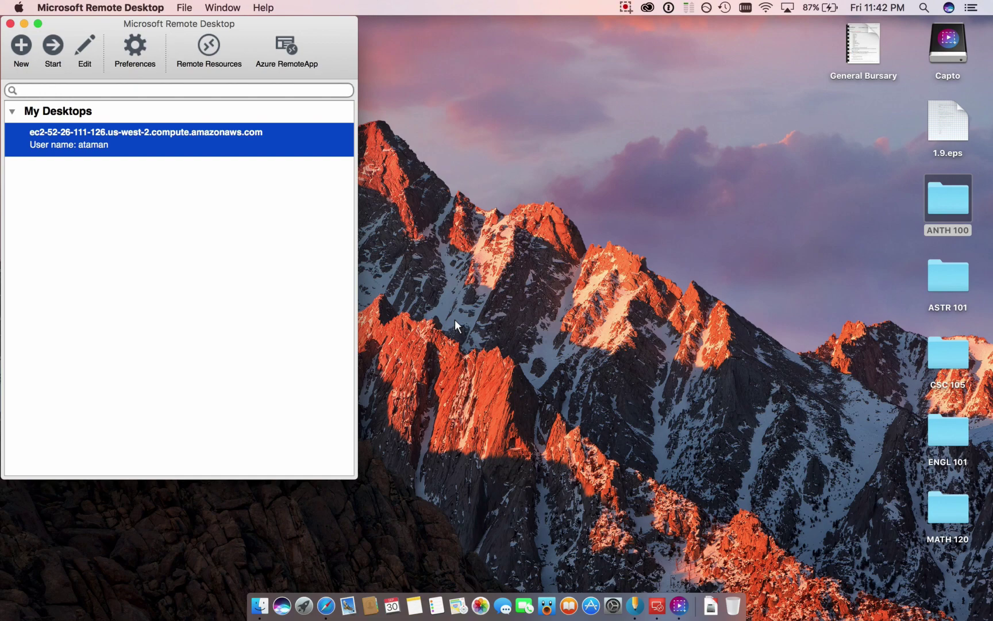
pyautogui.hotkey('ctrl', 'Right')
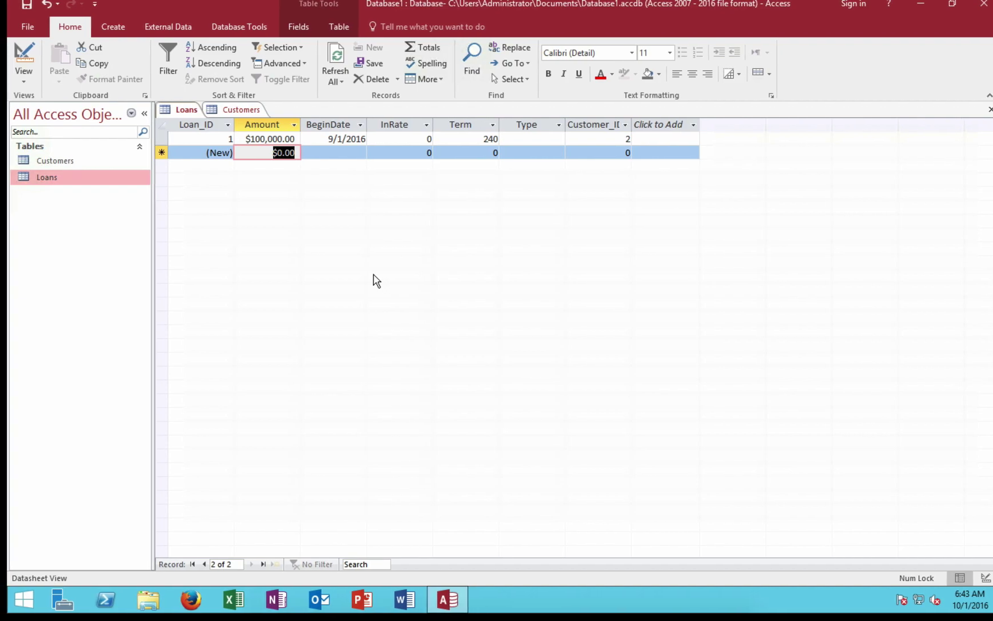
pyautogui.hotkey('ctrl', 'Left')
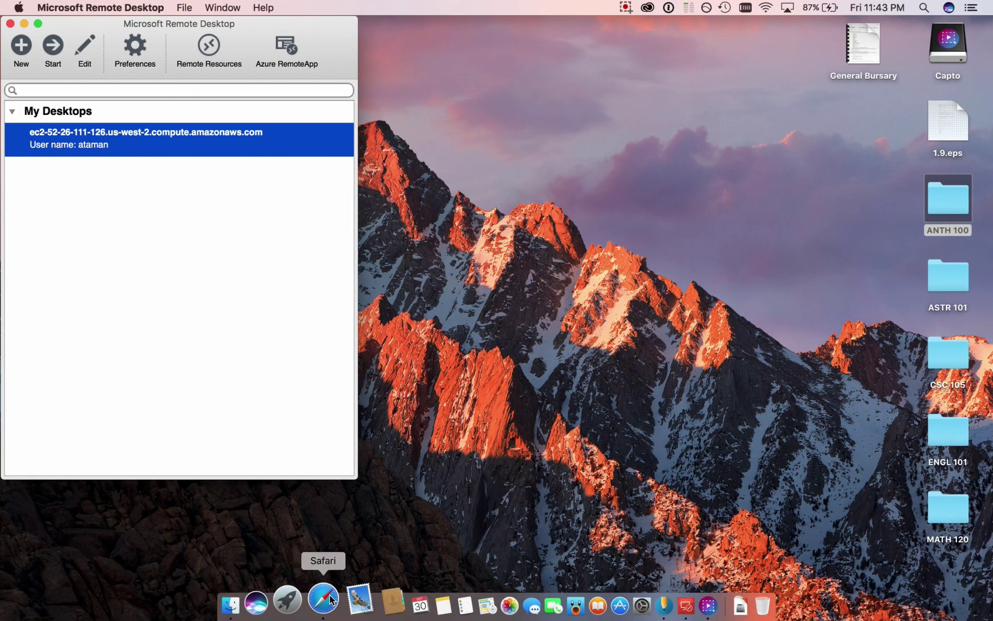
# - In Safari, search google.ca for 'amazon ec2' and open the AWS EC2 result
pyautogui.click(331, 599)
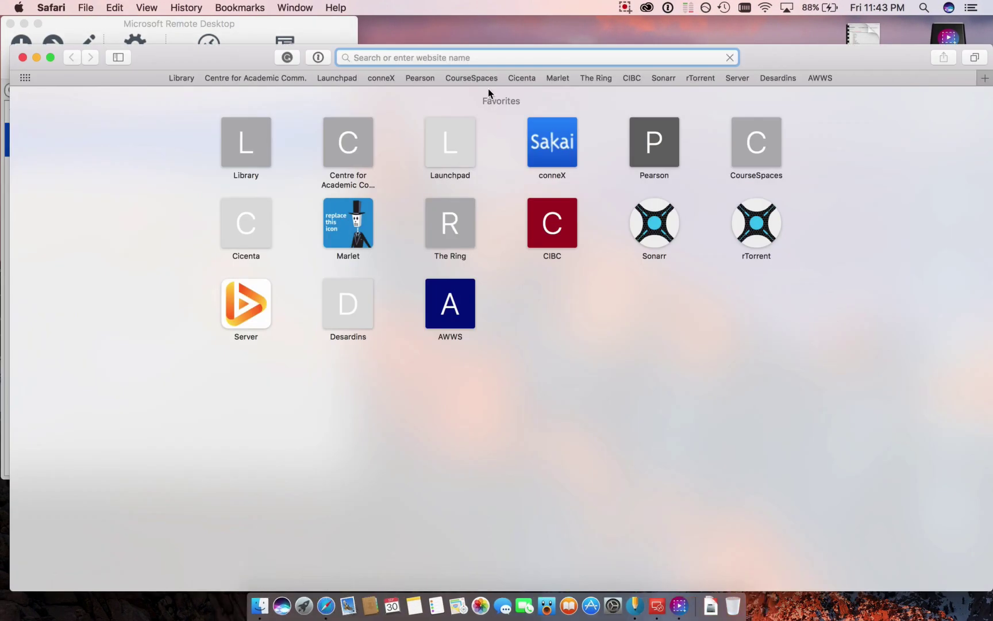
pyautogui.write('goog')
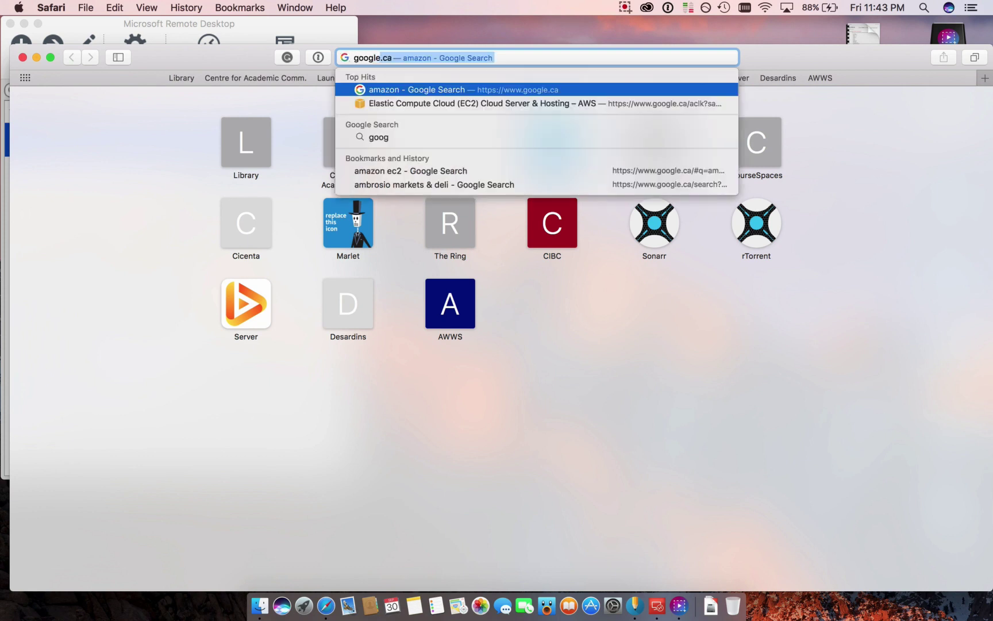
pyautogui.press('Return')
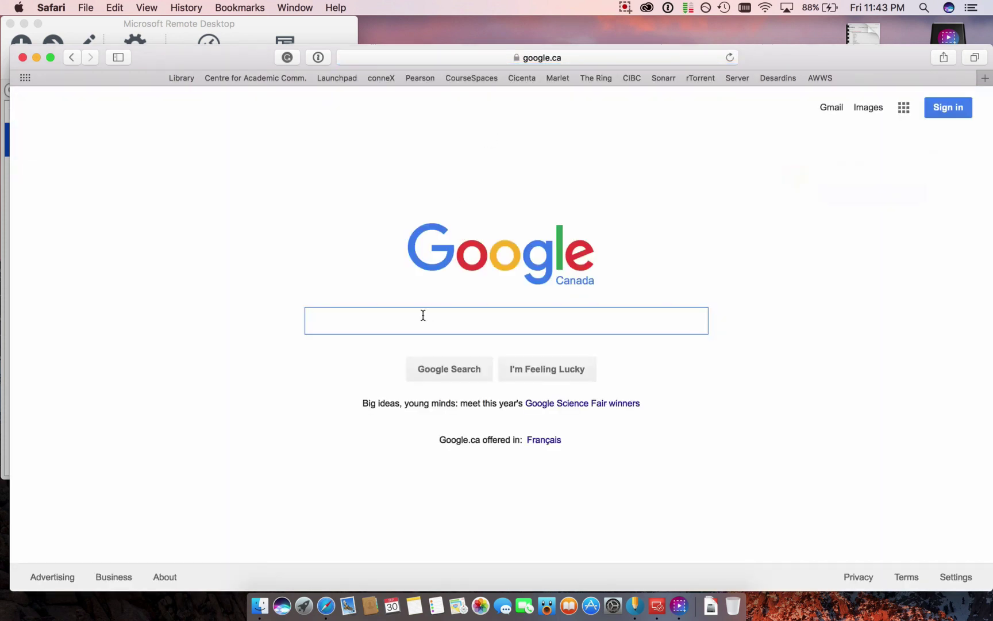
pyautogui.write('amazon ec2')
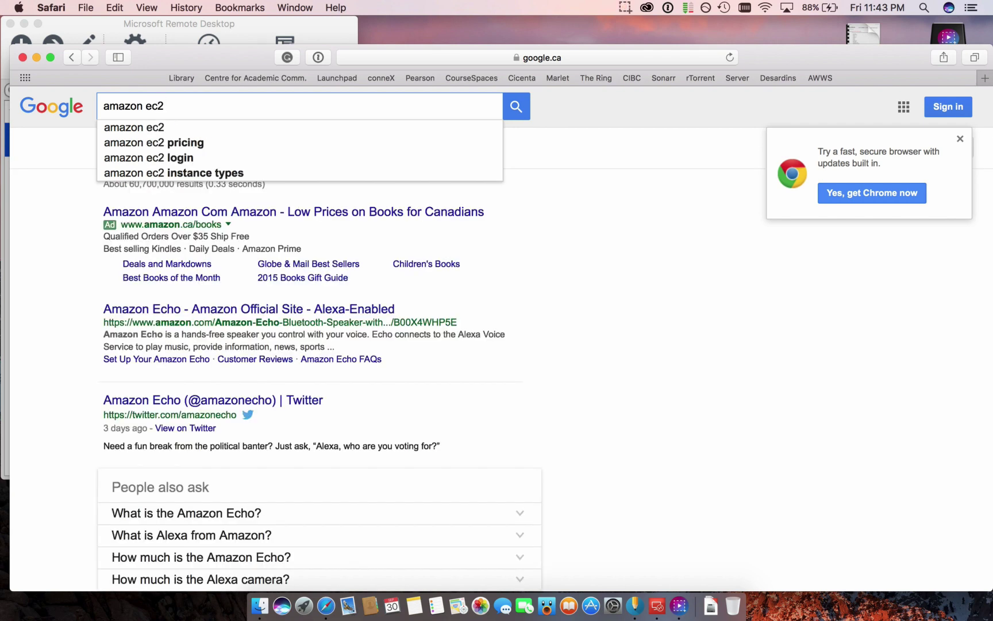
pyautogui.press('Return')
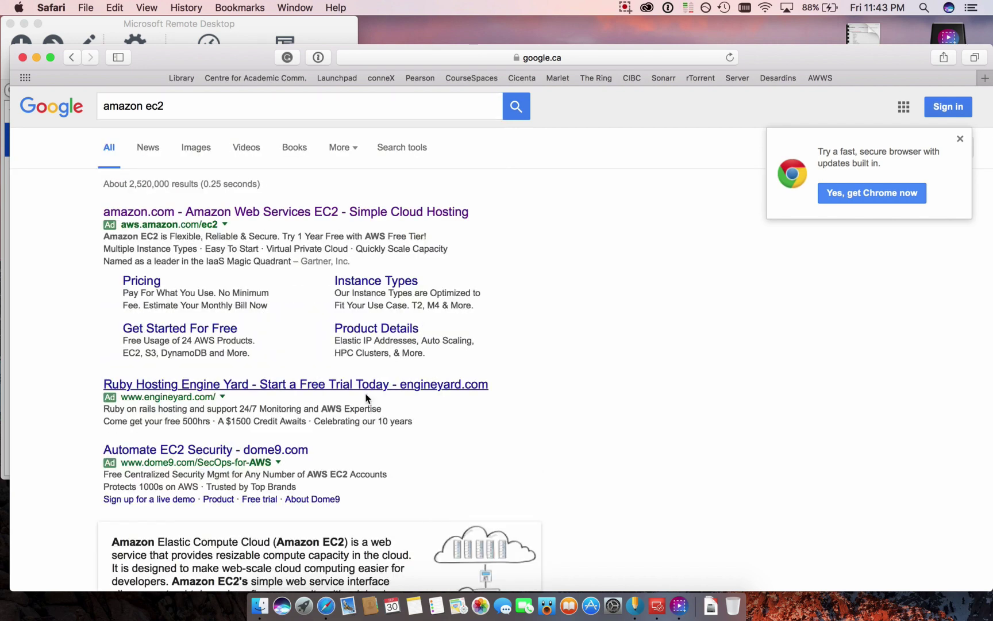
pyautogui.click(323, 214)
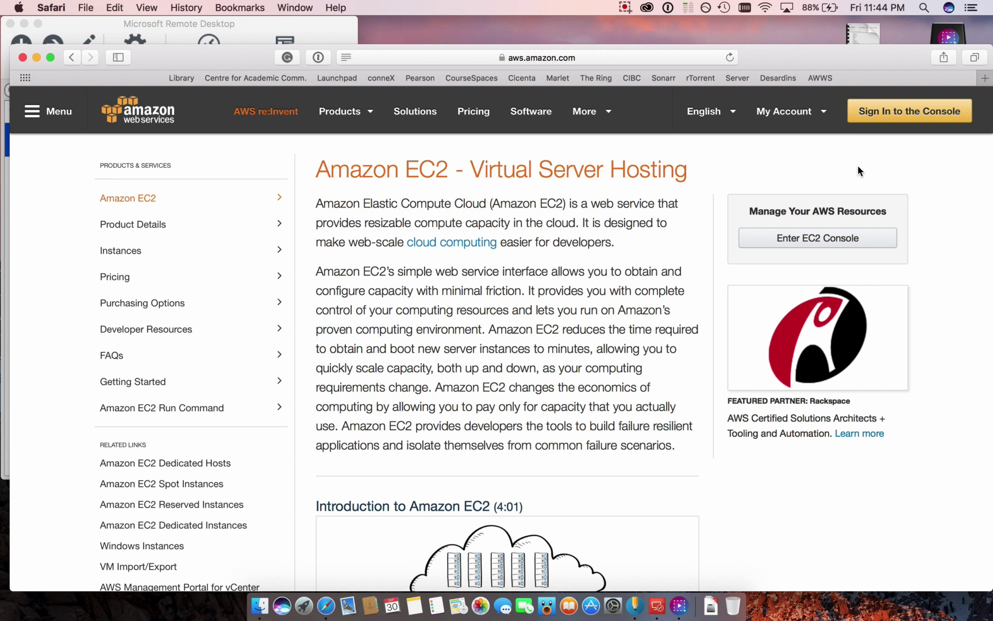
# - Go from the Amazon EC2 page to the AWS console sign-in
pyautogui.click(892, 117)
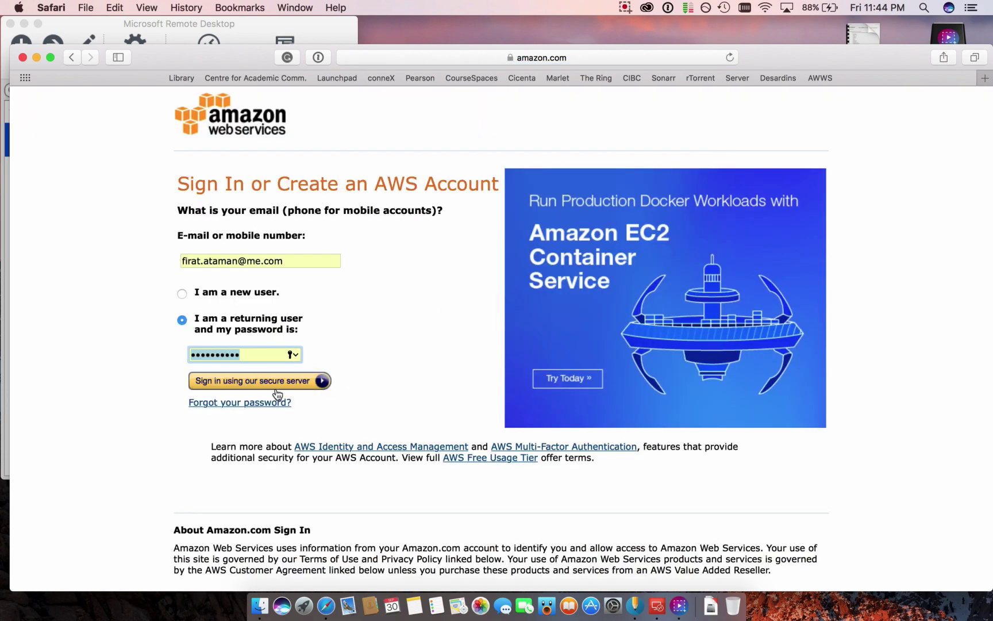
# - Submit the account sign-in details and browse the console home's AWS Services list
pyautogui.click(274, 384)
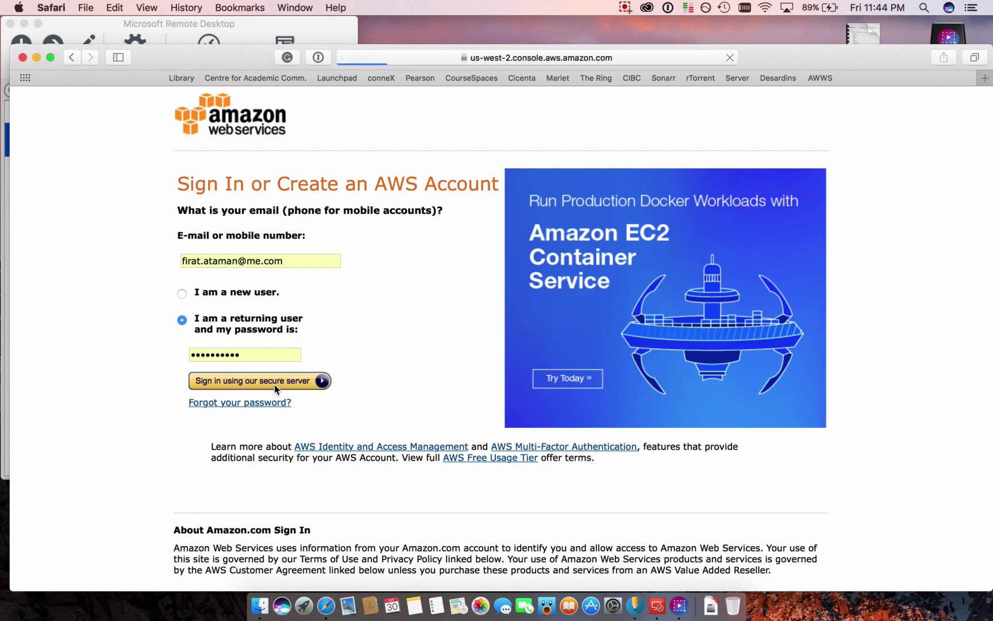
pyautogui.scroll(-10, 330, 390)
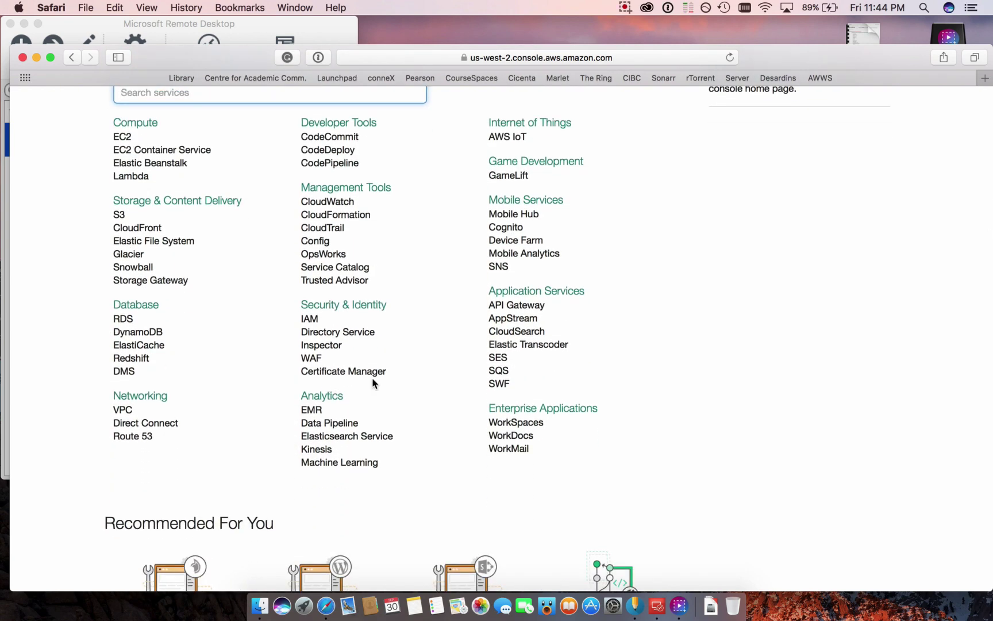
pyautogui.scroll(-2, 443, 385)
pyautogui.scroll(5, 442, 387)
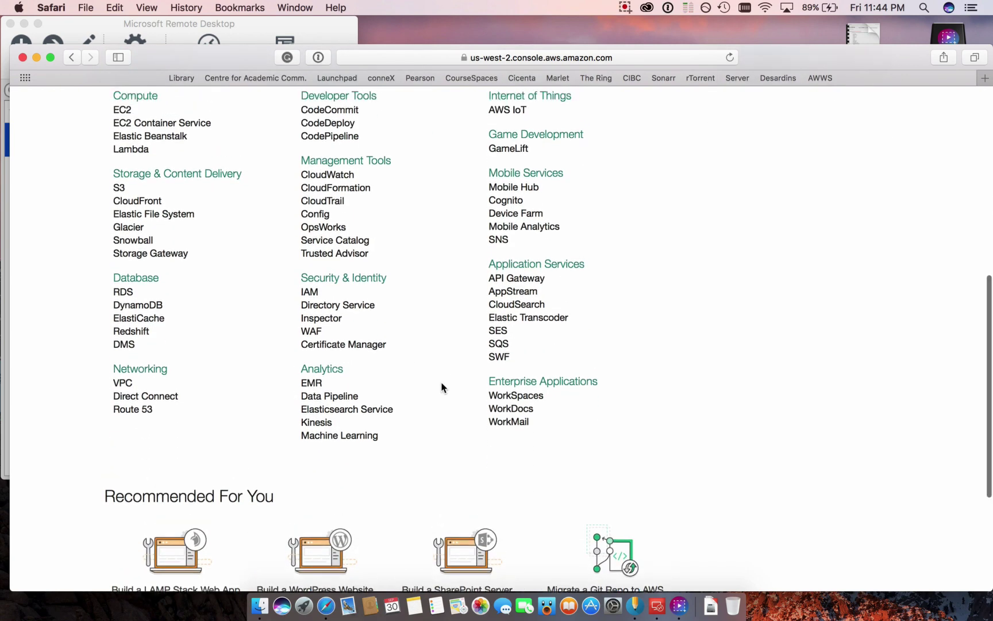
pyautogui.scroll(1, 442, 387)
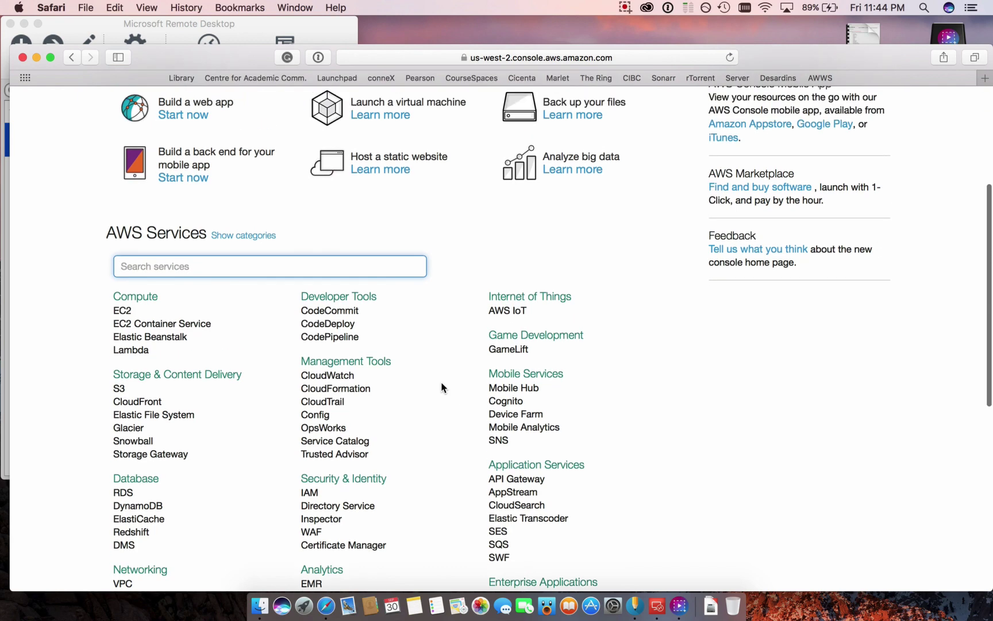
pyautogui.scroll(-1, 442, 388)
pyautogui.scroll(1, 442, 387)
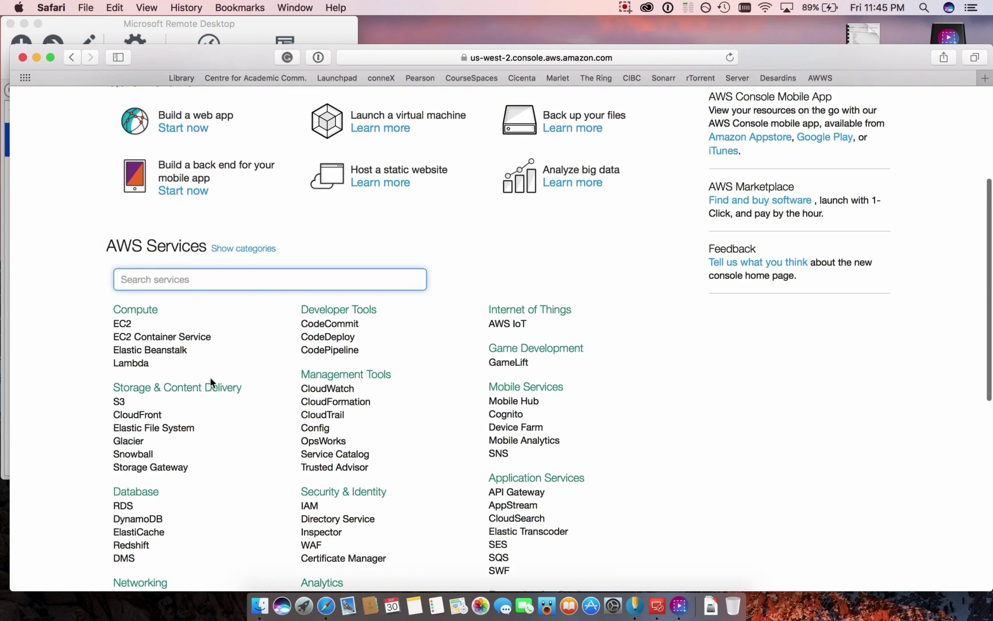
# - Open the EC2 service and start launching a new instance from its dashboard
pyautogui.click(127, 326)
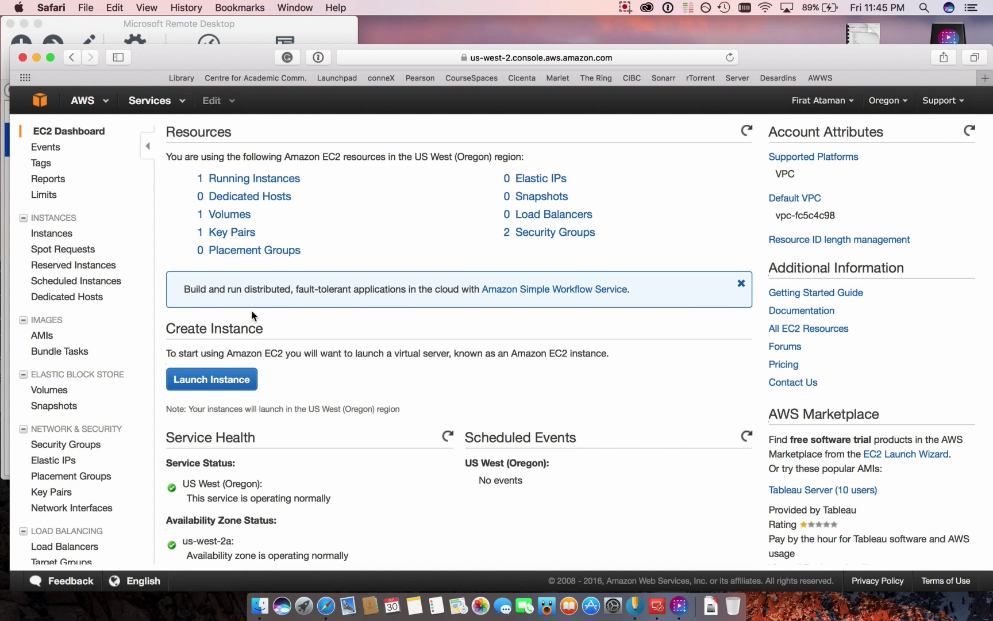
pyautogui.scroll(-1, 251, 315)
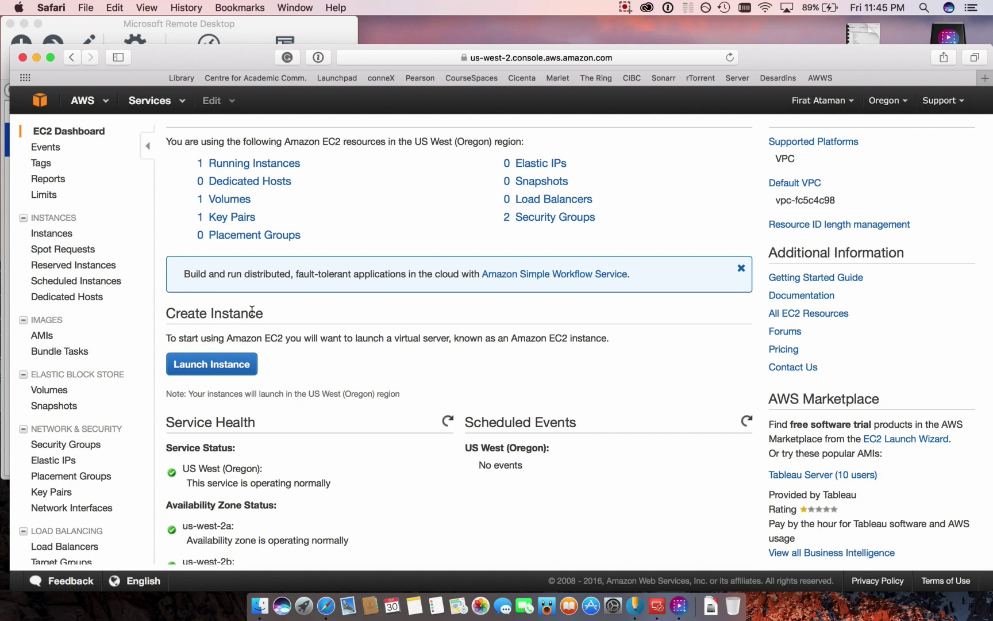
pyautogui.click(202, 368)
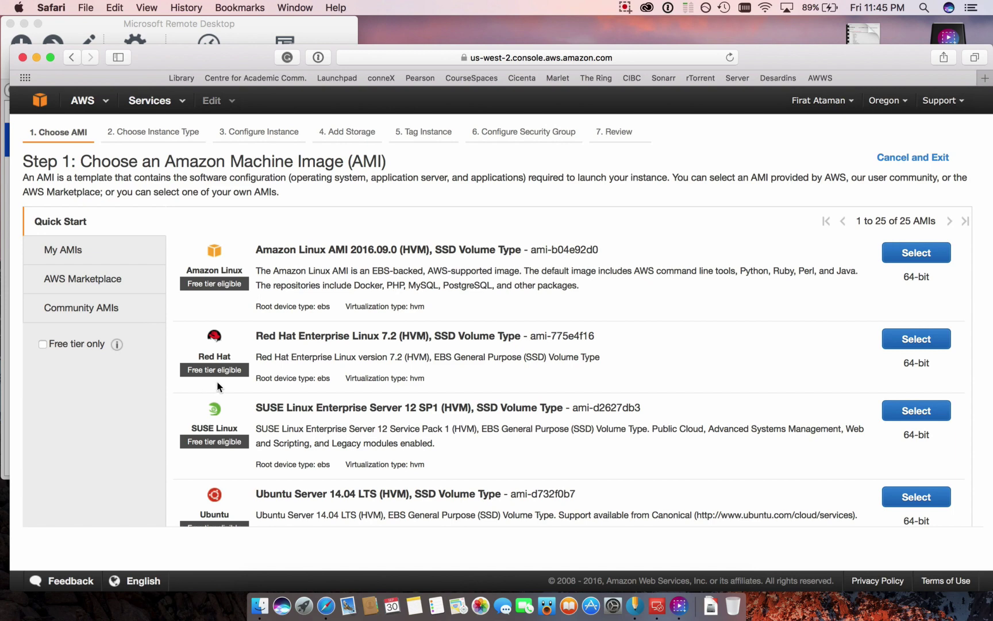
# - Browse the Quick Start AMIs and select Microsoft Windows Server 2012 R2 Base
pyautogui.scroll(-1, 208, 371)
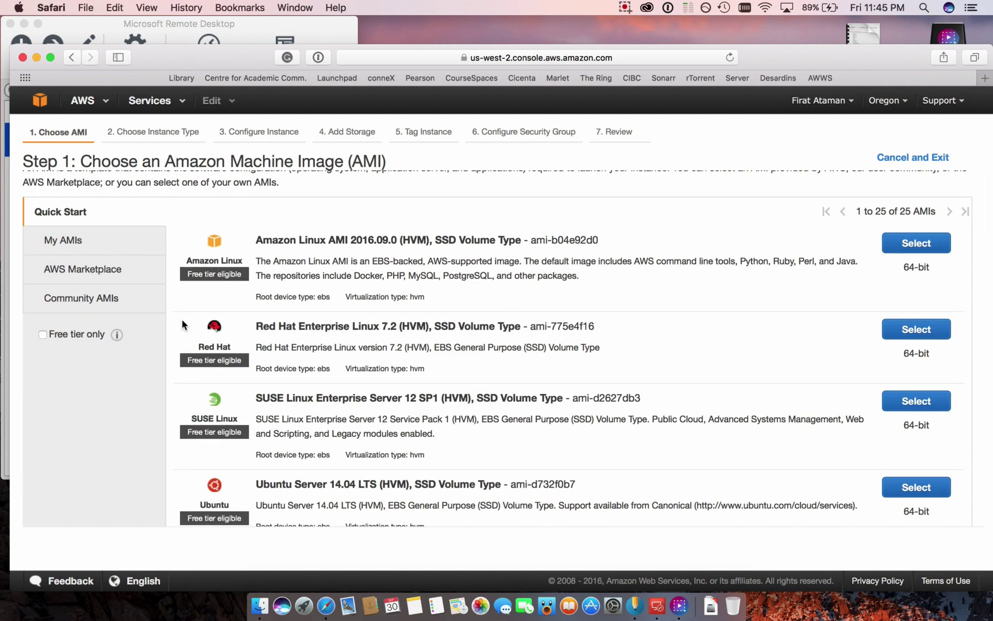
pyautogui.scroll(1, 181, 324)
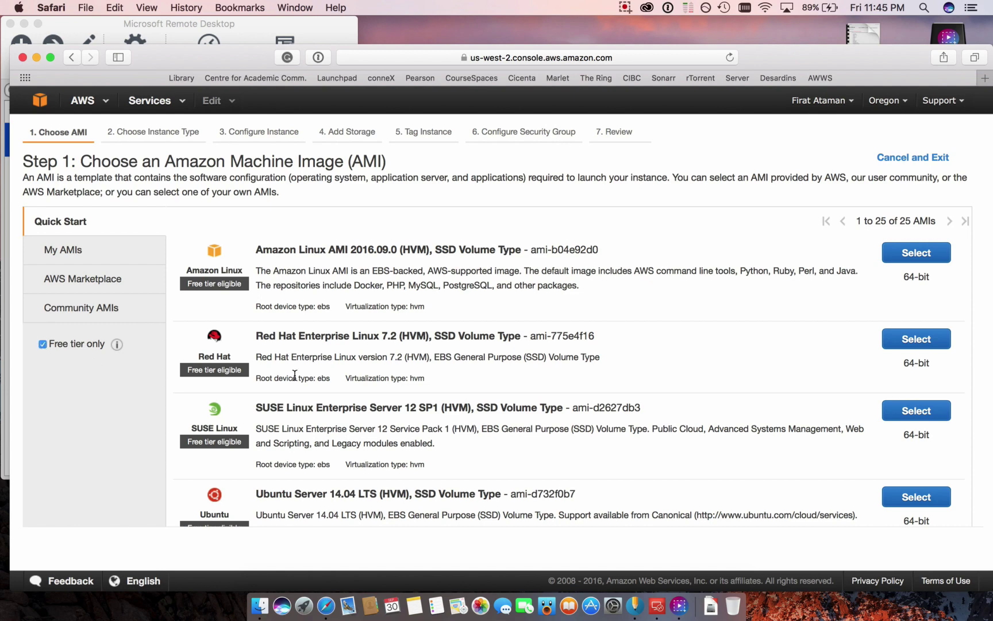
pyautogui.scroll(-5, 295, 374)
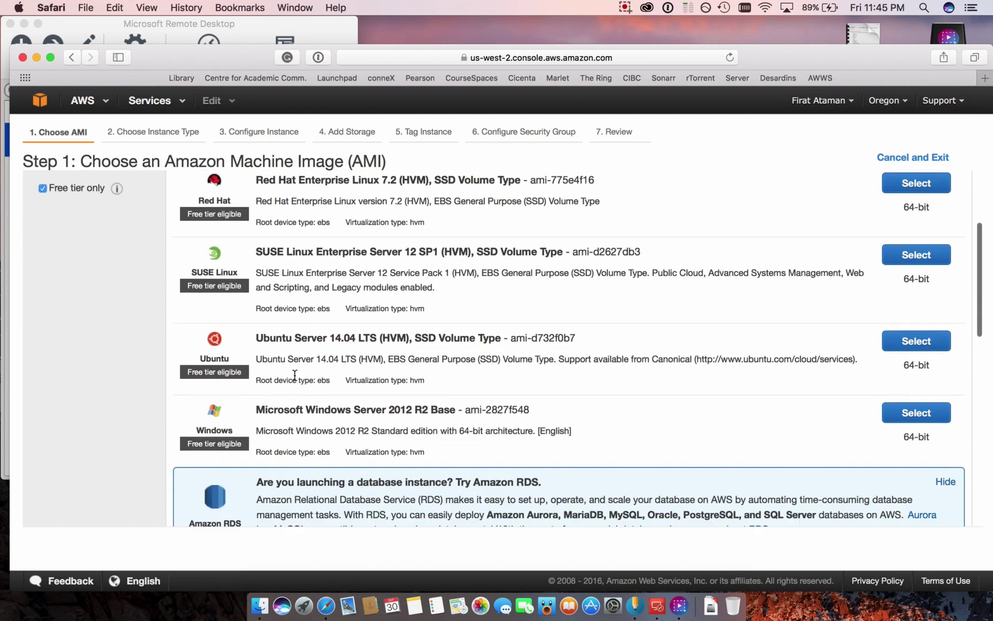
pyautogui.scroll(-4, 295, 375)
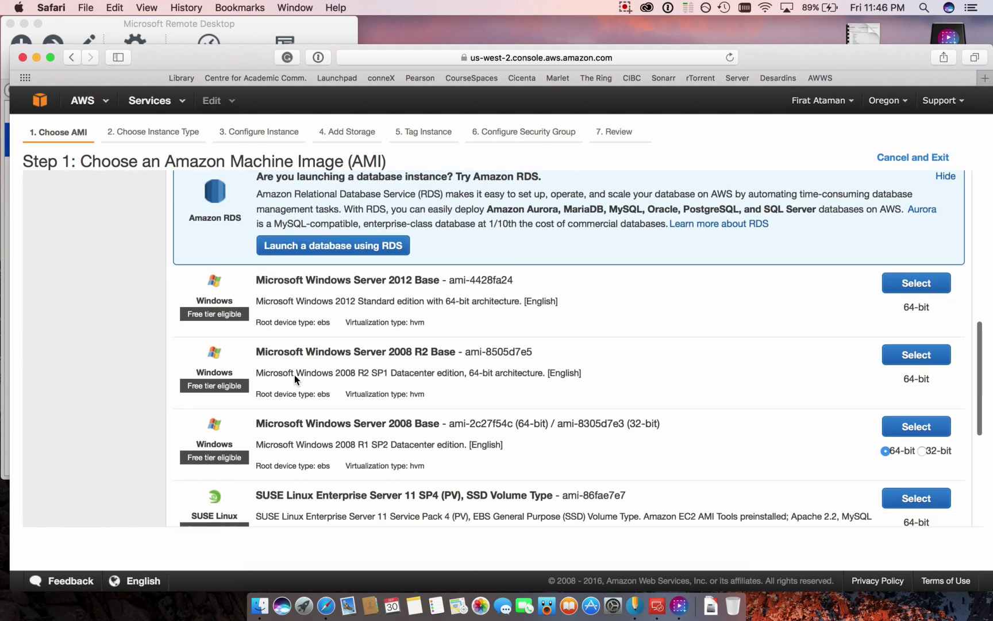
pyautogui.scroll(-4, 298, 405)
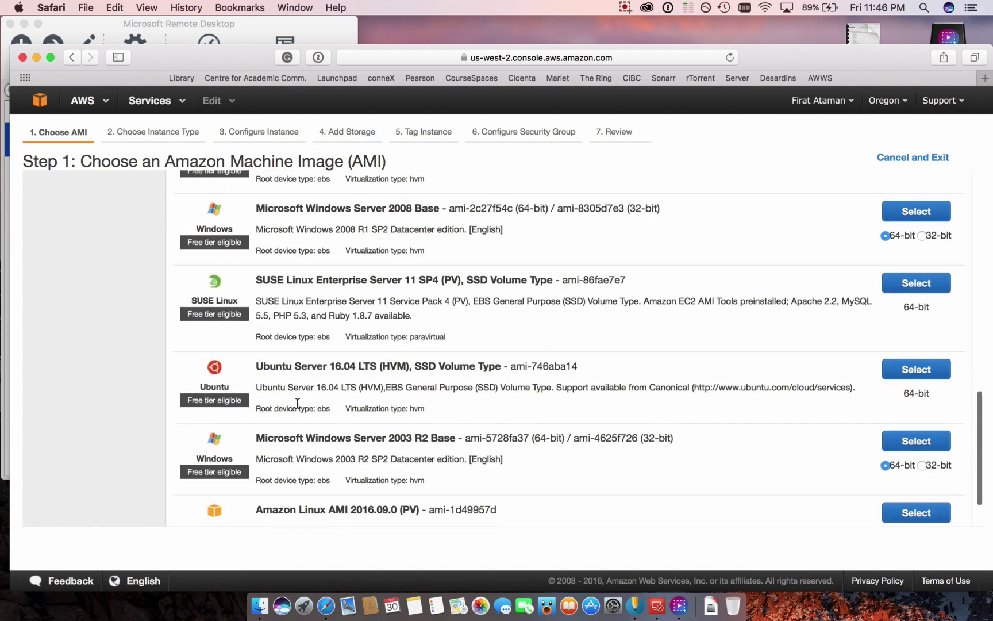
pyautogui.scroll(6, 297, 403)
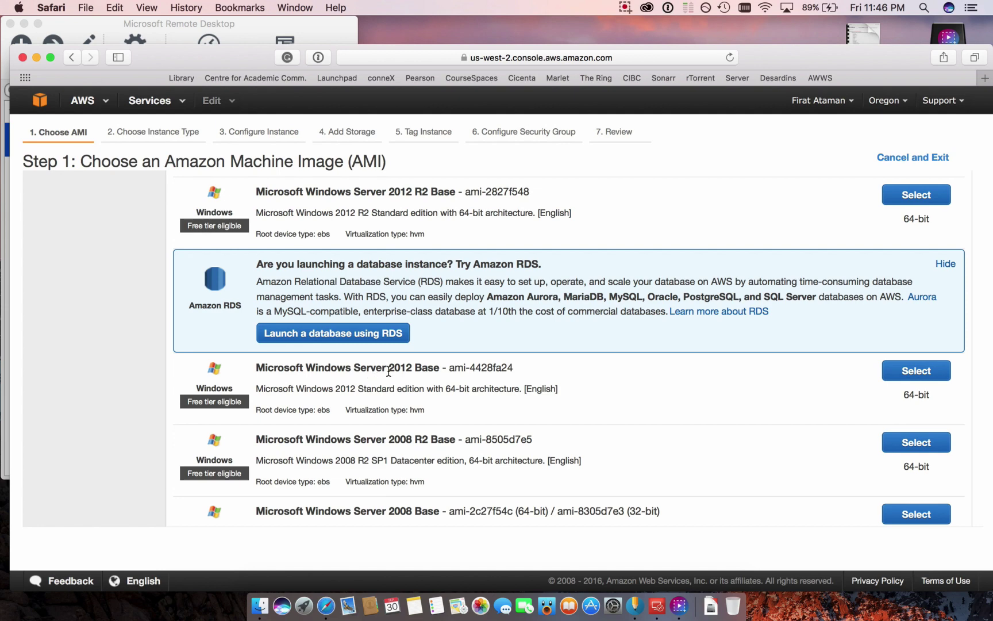
pyautogui.scroll(3, 508, 256)
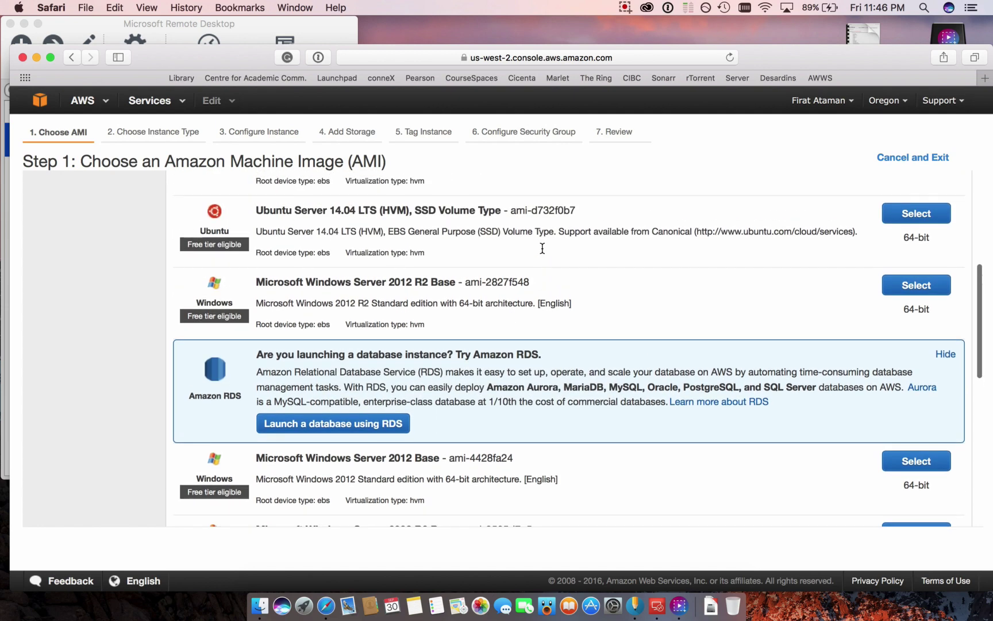
pyautogui.scroll(1, 528, 311)
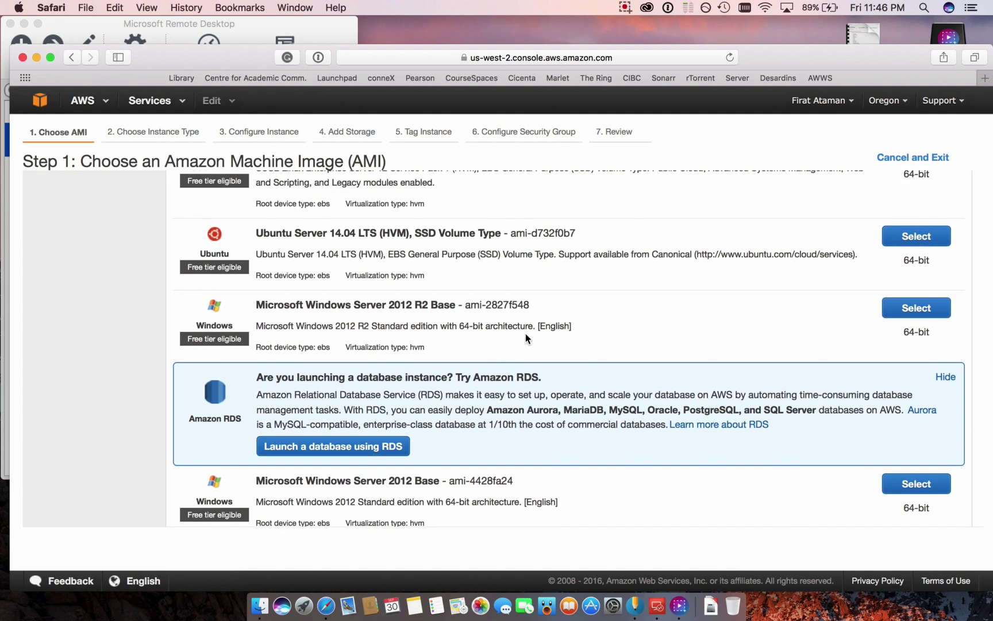
pyautogui.click(916, 311)
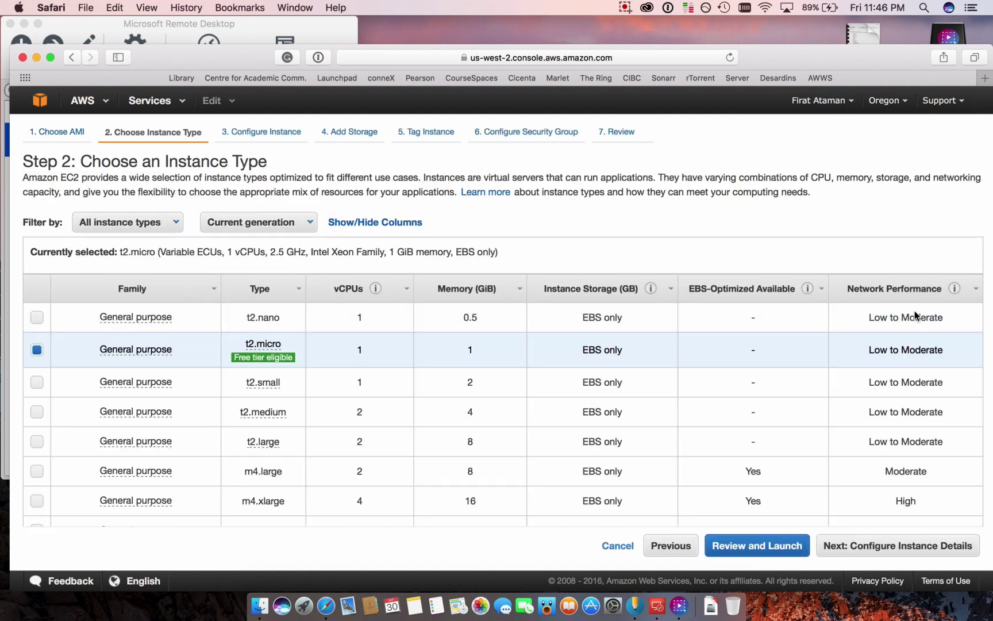
# - Keep the free-tier t2.micro instance type and go to Review and Launch
pyautogui.scroll(-9, 397, 477)
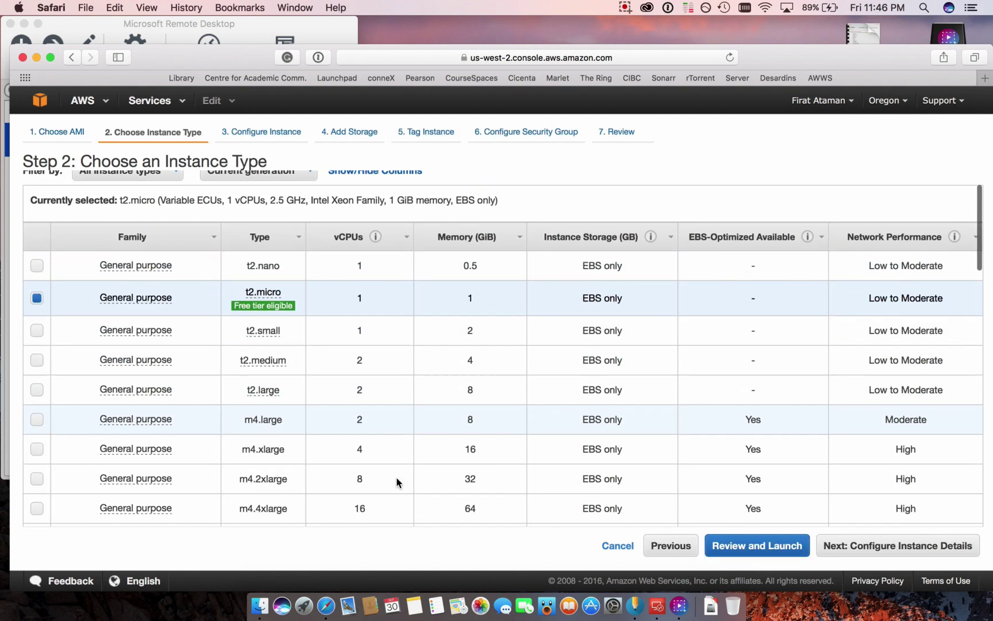
pyautogui.scroll(-20, 396, 482)
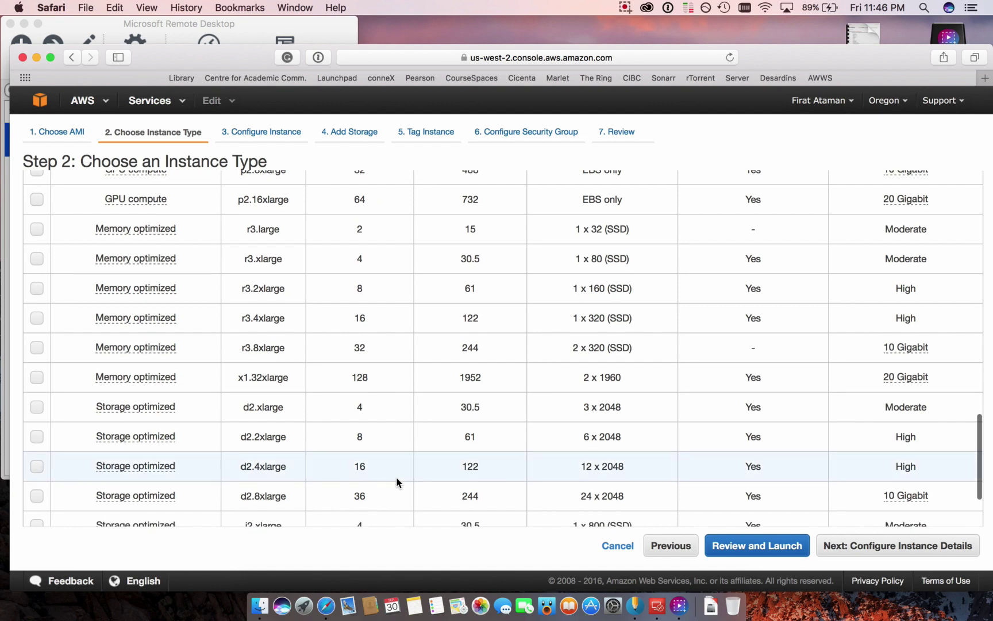
pyautogui.scroll(-3, 397, 482)
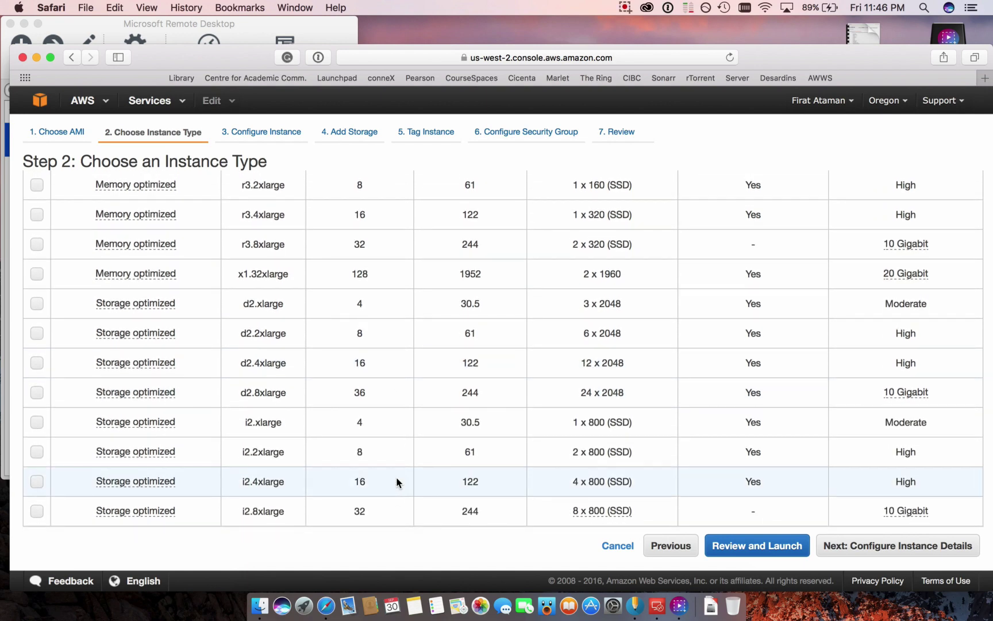
pyautogui.scroll(20, 397, 482)
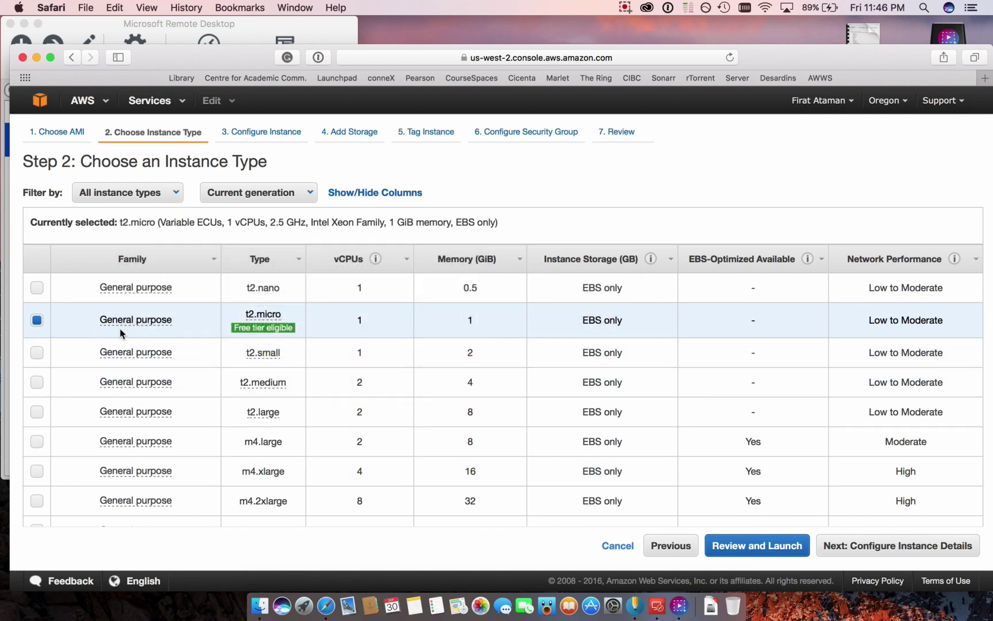
pyautogui.moveTo(170, 321)
pyautogui.moveTo(263, 334)
pyautogui.click(788, 547)
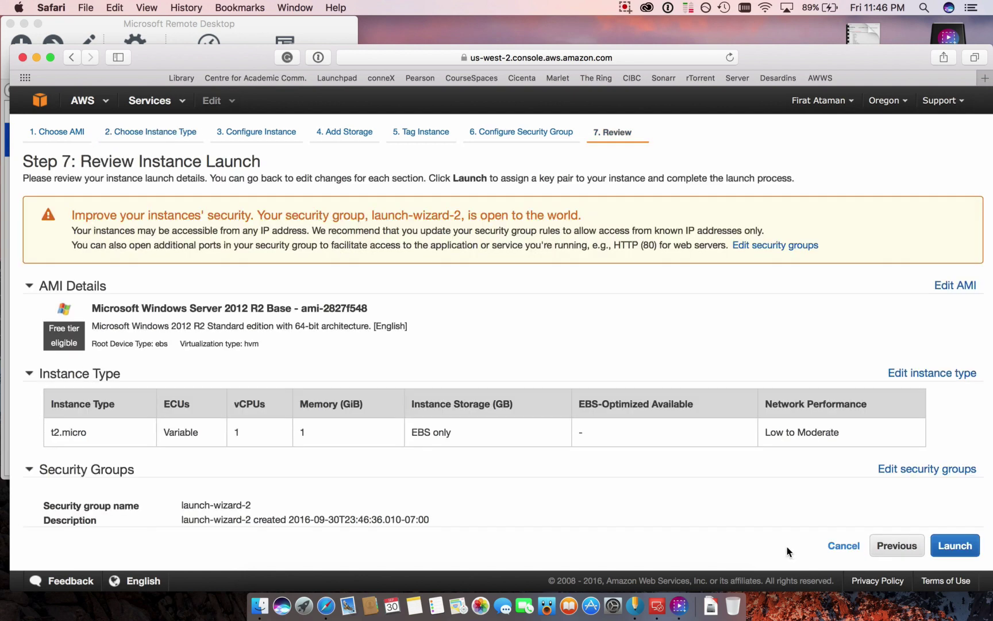
# - Expand the review page's storage details to show the 30 GiB gp2 root volume
pyautogui.scroll(-3, 603, 494)
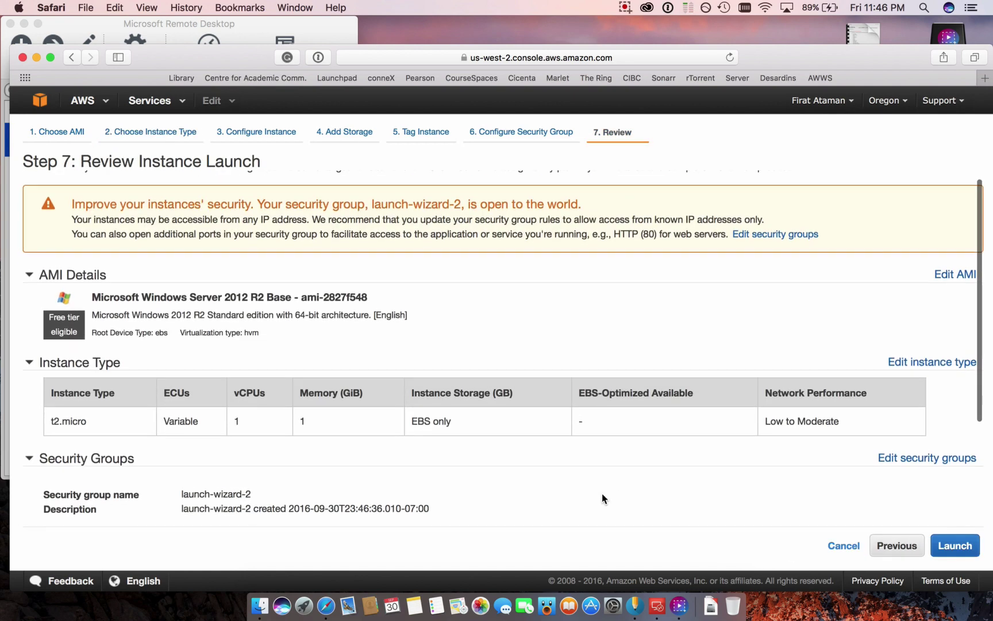
pyautogui.scroll(-2, 602, 498)
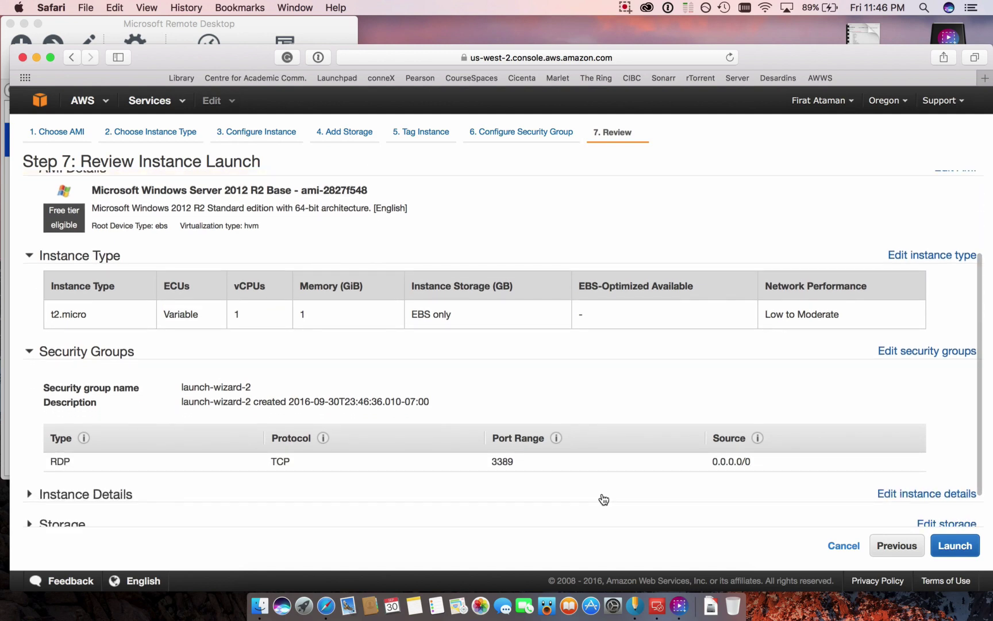
pyautogui.scroll(-1, 604, 499)
pyautogui.scroll(-1, 603, 498)
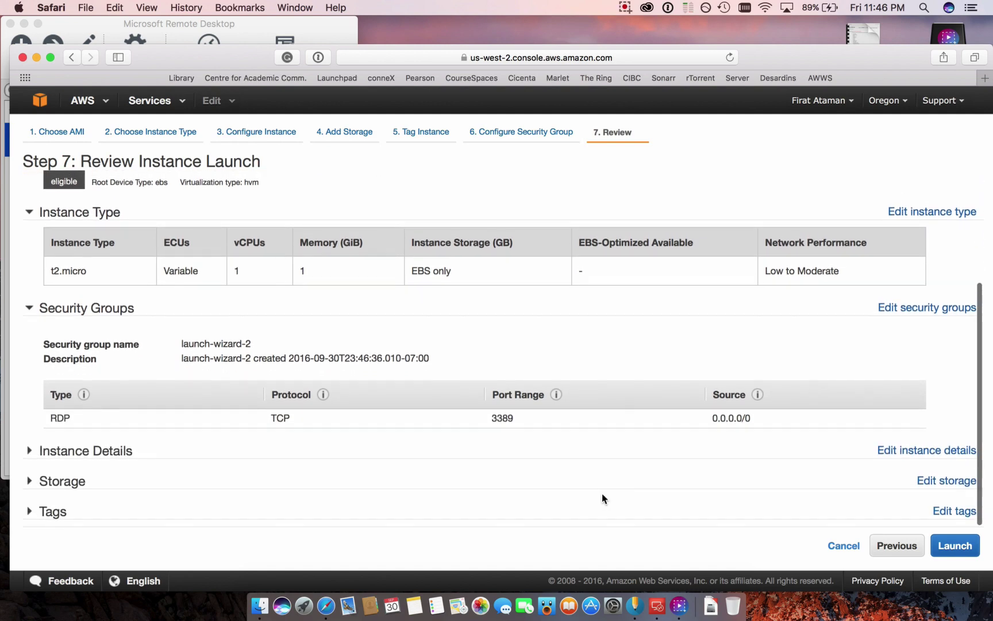
pyautogui.click(29, 481)
# - Launch from the review page to bring up the key pair dialog
pyautogui.scroll(-3, 26, 481)
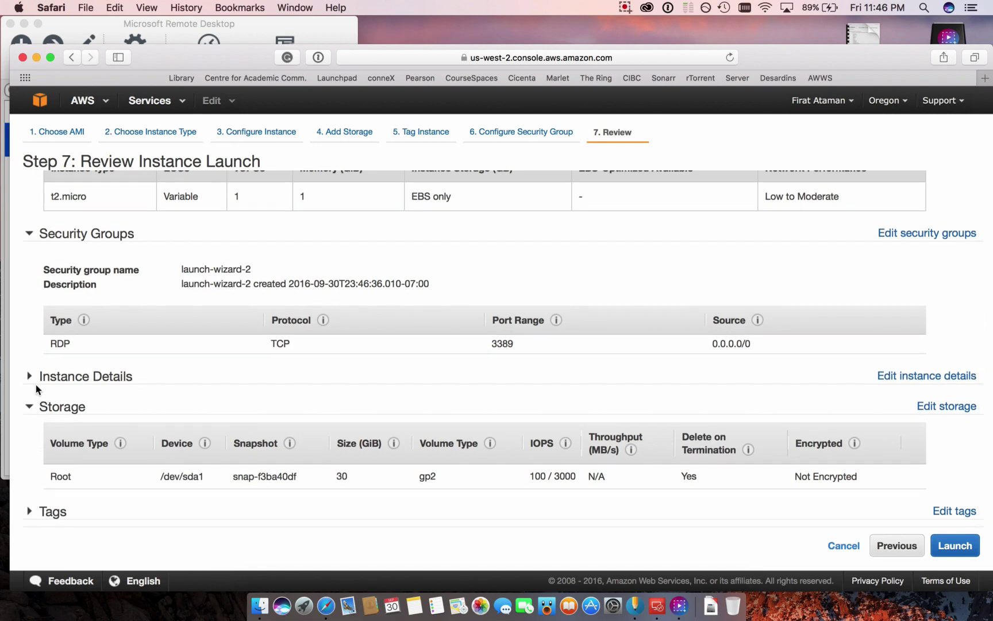
pyautogui.scroll(1, 299, 361)
pyautogui.scroll(5, 299, 362)
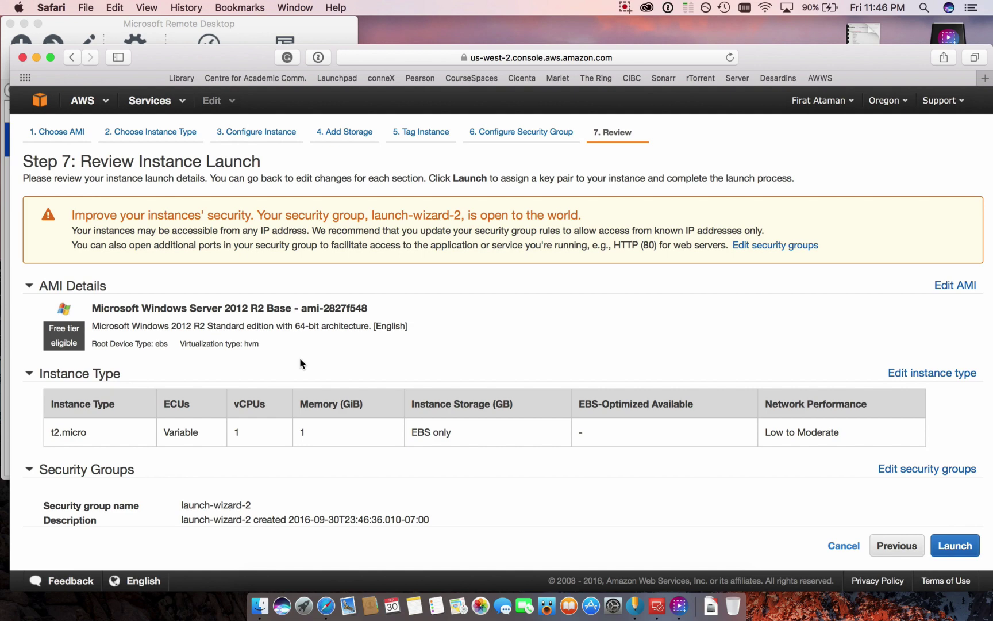
pyautogui.click(948, 547)
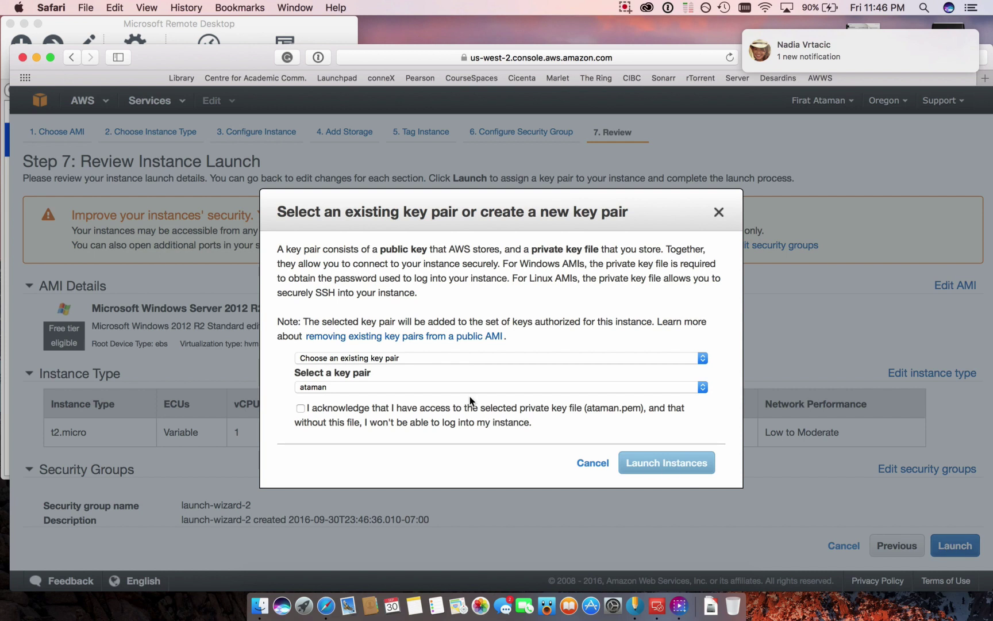
# - Keep the existing key pair, acknowledge having its private key, and launch the instance
pyautogui.click(447, 357)
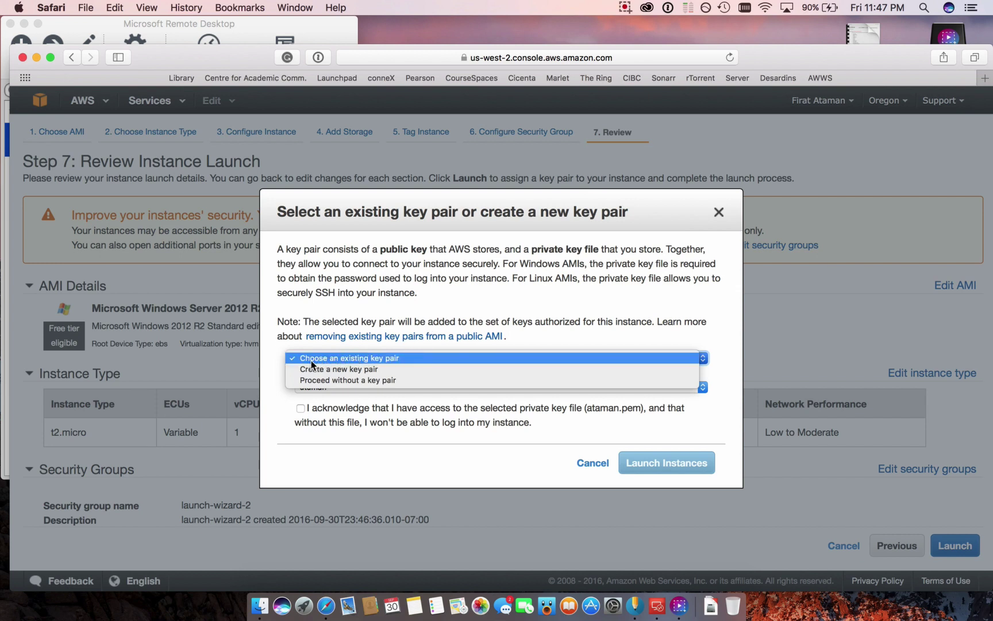
pyautogui.click(352, 358)
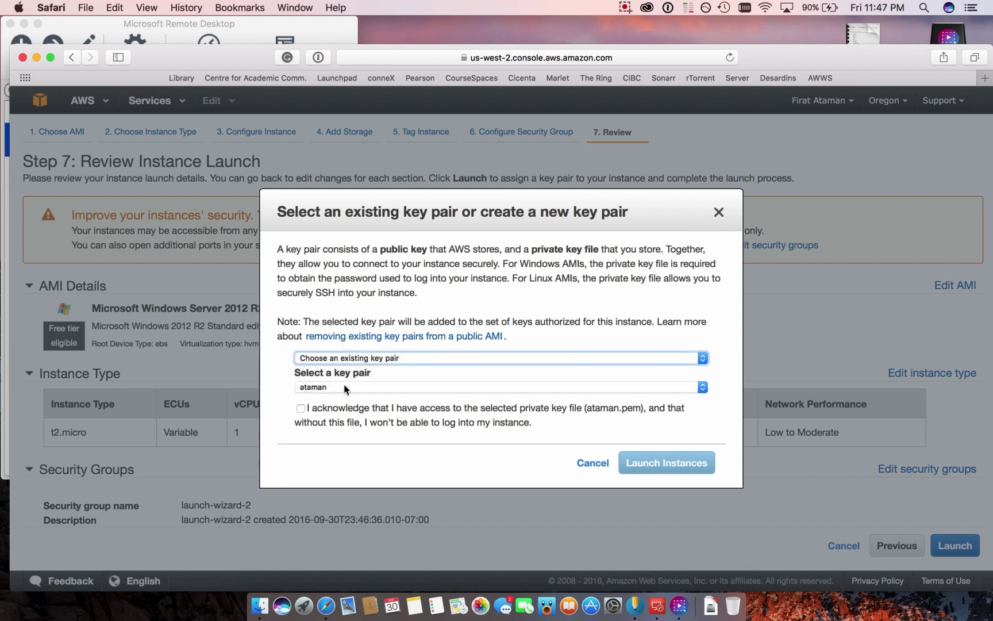
pyautogui.click(301, 408)
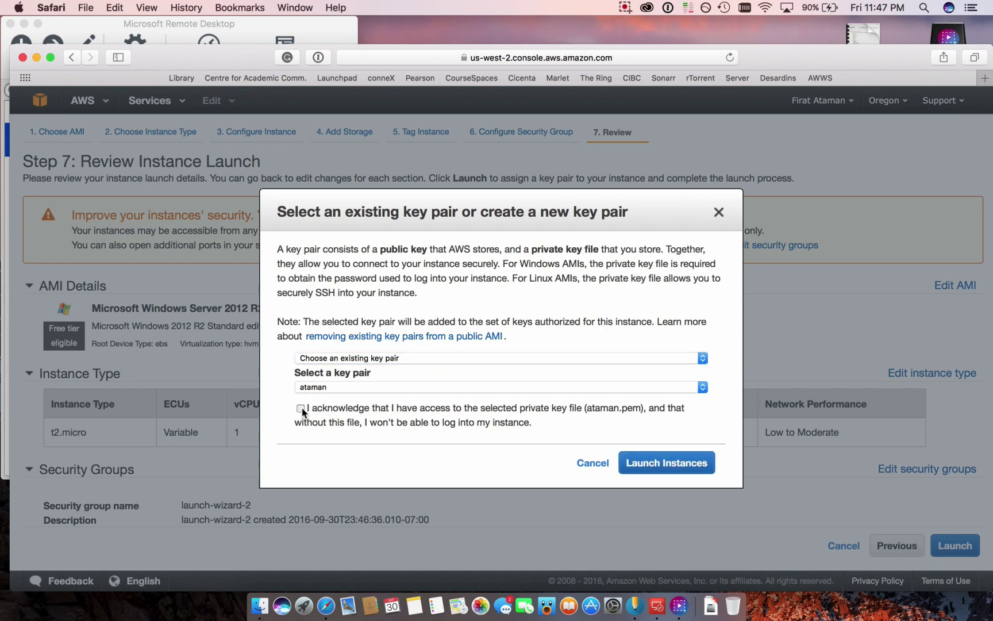
pyautogui.click(661, 464)
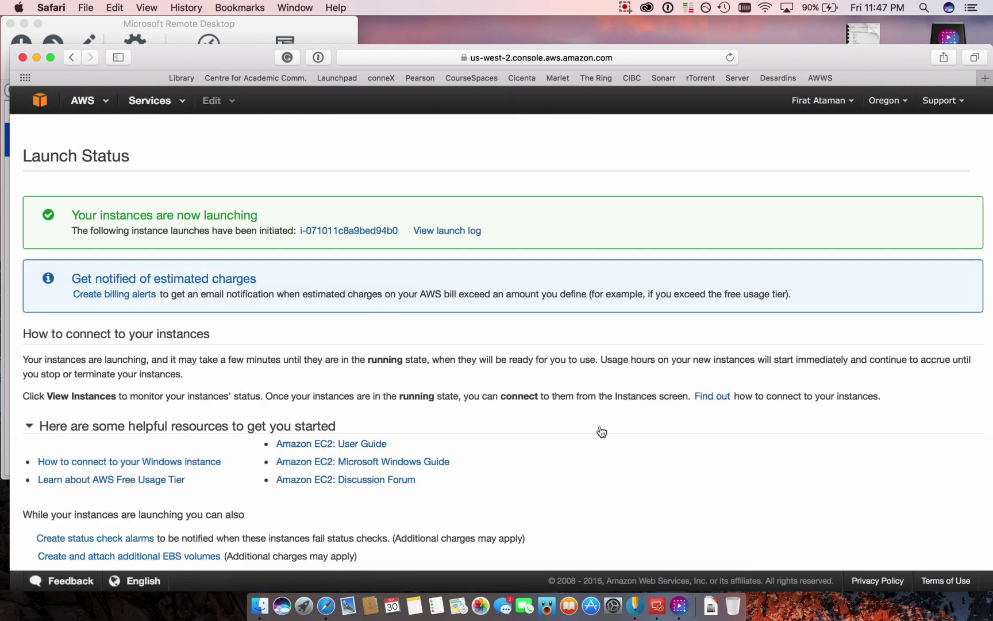
pyautogui.scroll(-1, 601, 432)
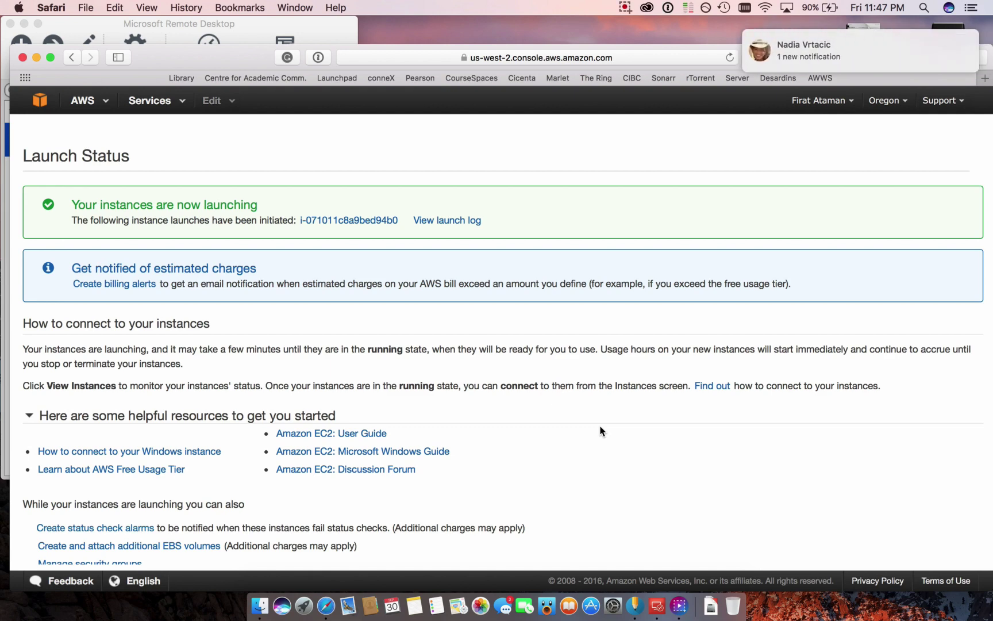
pyautogui.scroll(-3, 602, 431)
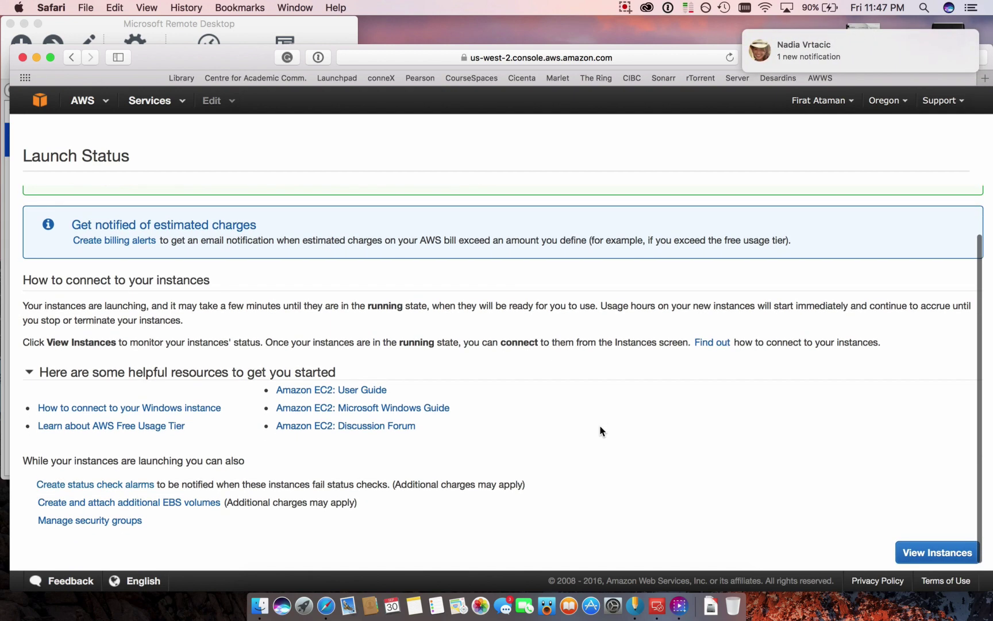
pyautogui.scroll(4, 602, 431)
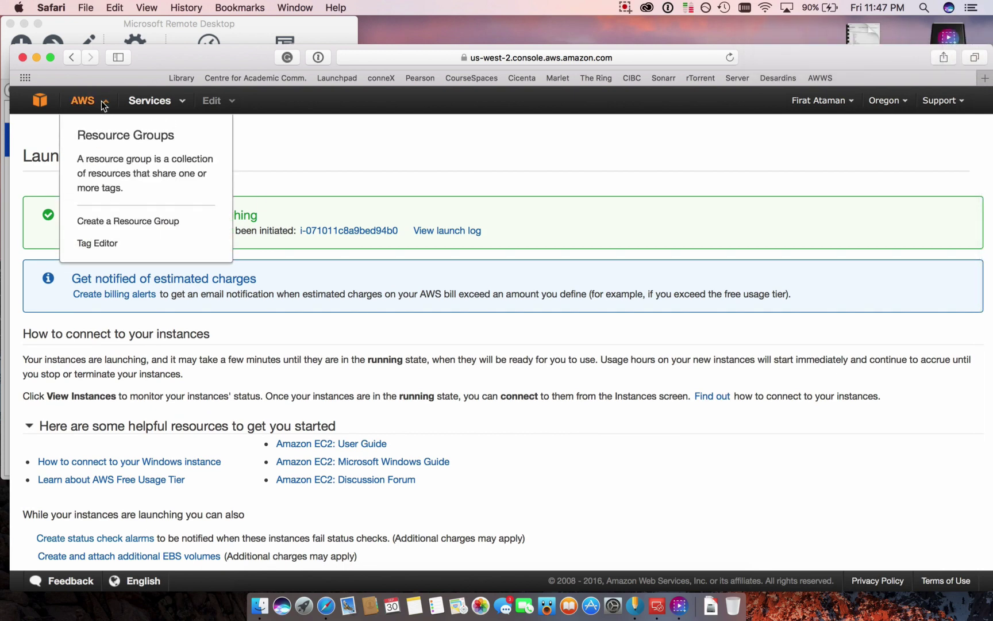
# - Go to the EC2 Dashboard via Services and list the running t2.micro instance
pyautogui.click(142, 104)
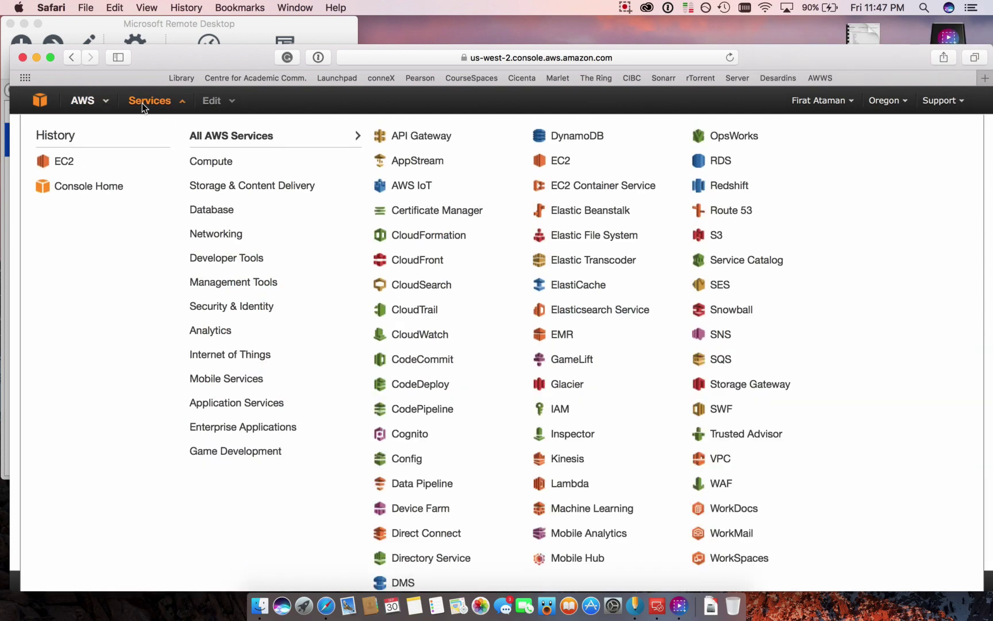
pyautogui.click(65, 162)
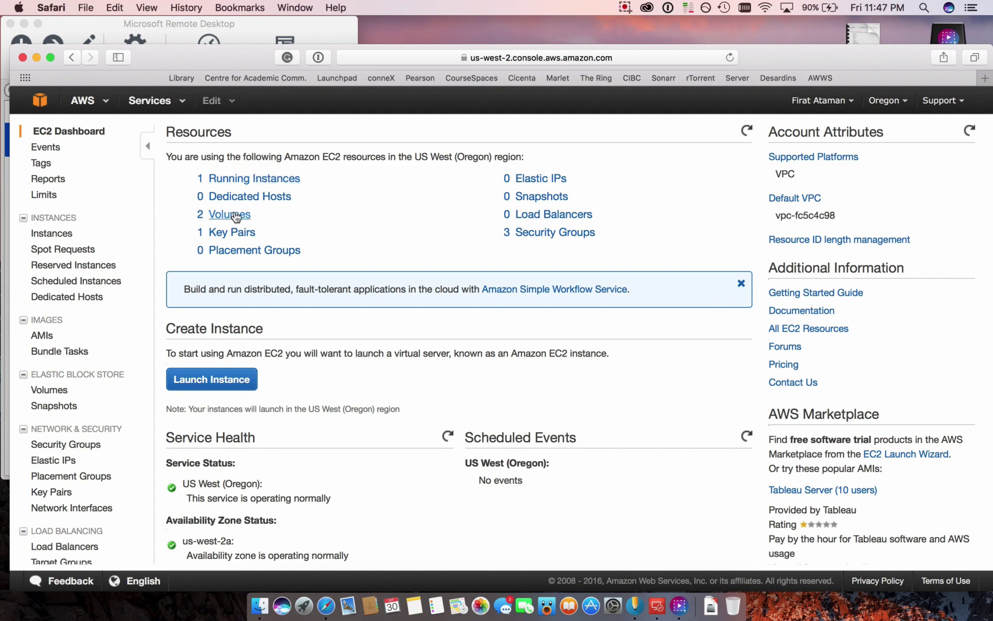
pyautogui.click(246, 180)
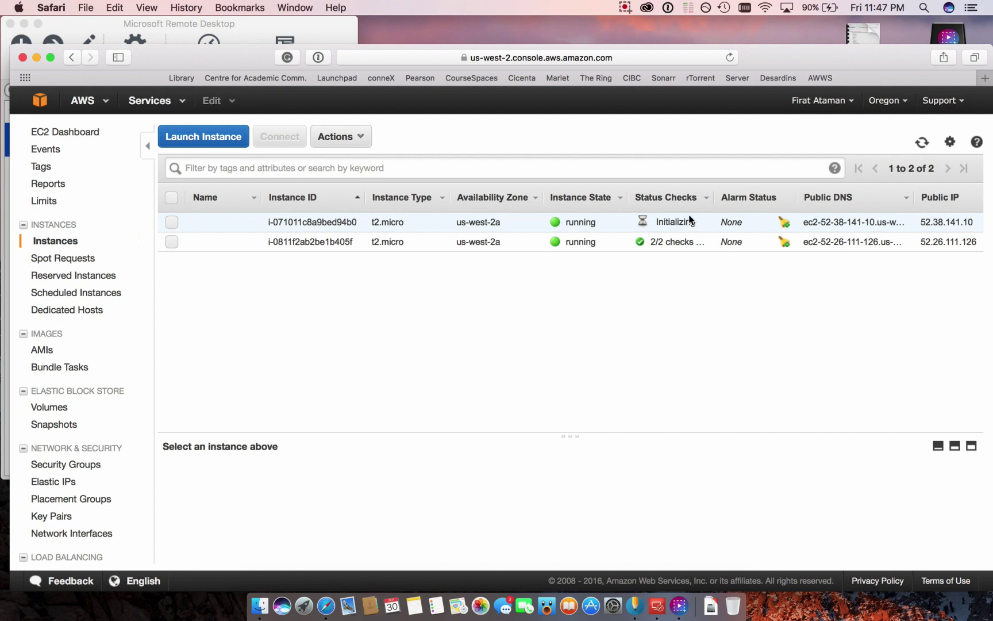
pyautogui.click(625, 7)
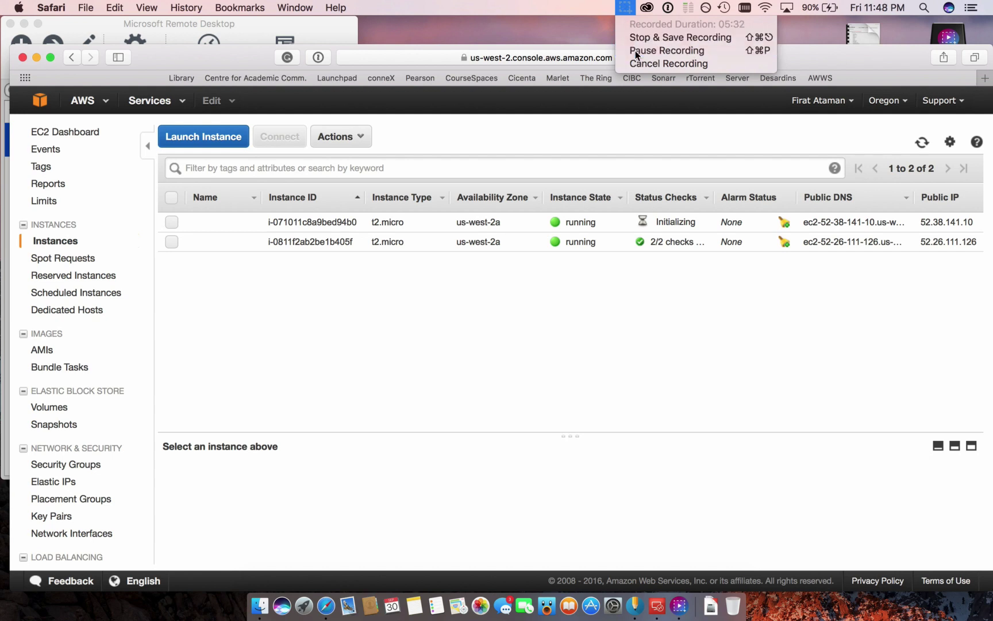
pyautogui.click(635, 51)
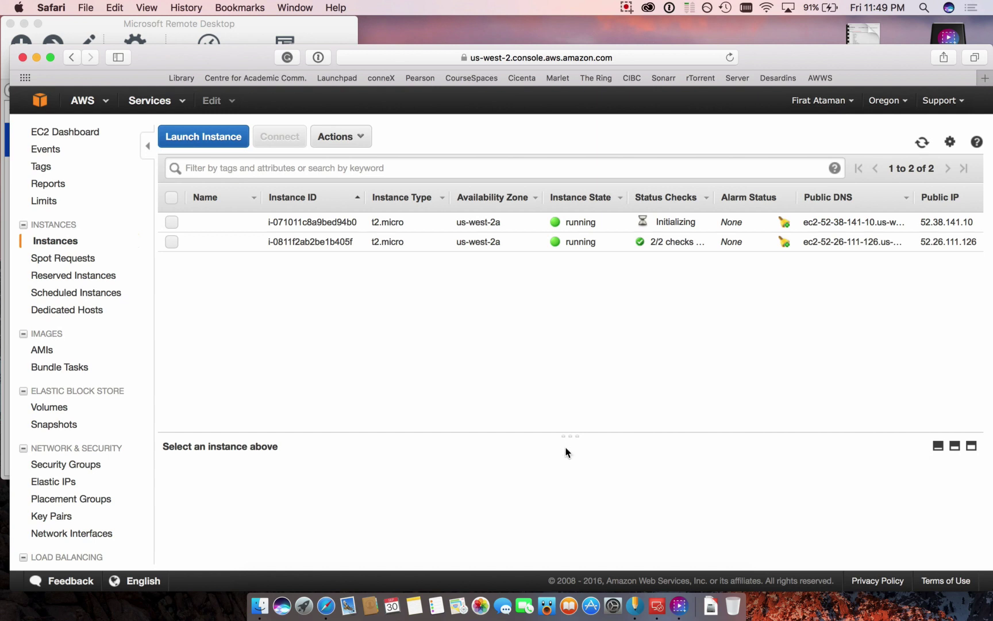
# - Search the App Store for 'microsoft remote', confirm Microsoft Remote Desktop shows Open, then quit App Store
pyautogui.click(592, 603)
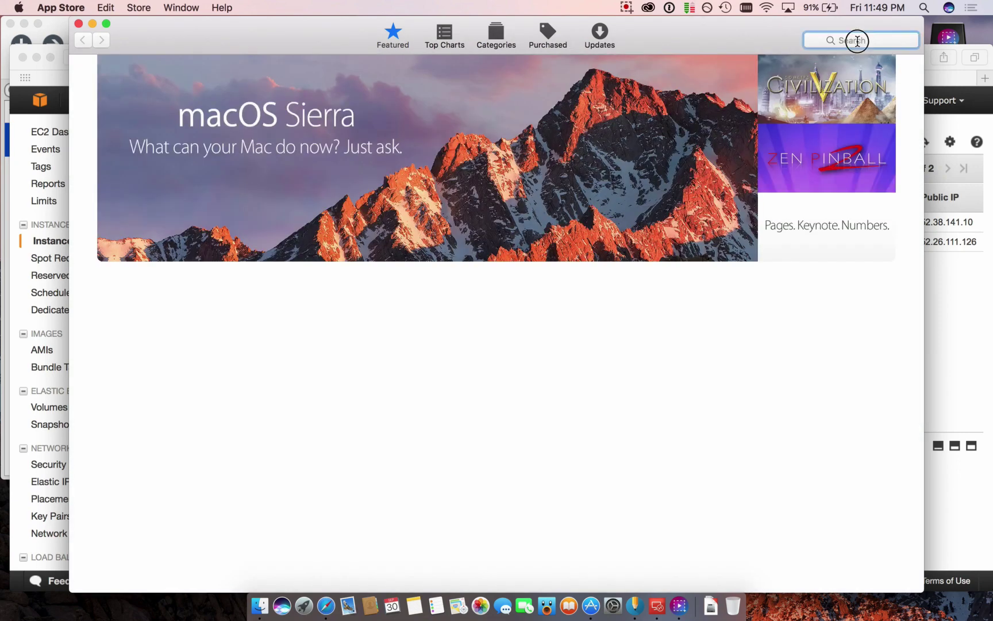
pyautogui.click(857, 40)
pyautogui.write('m')
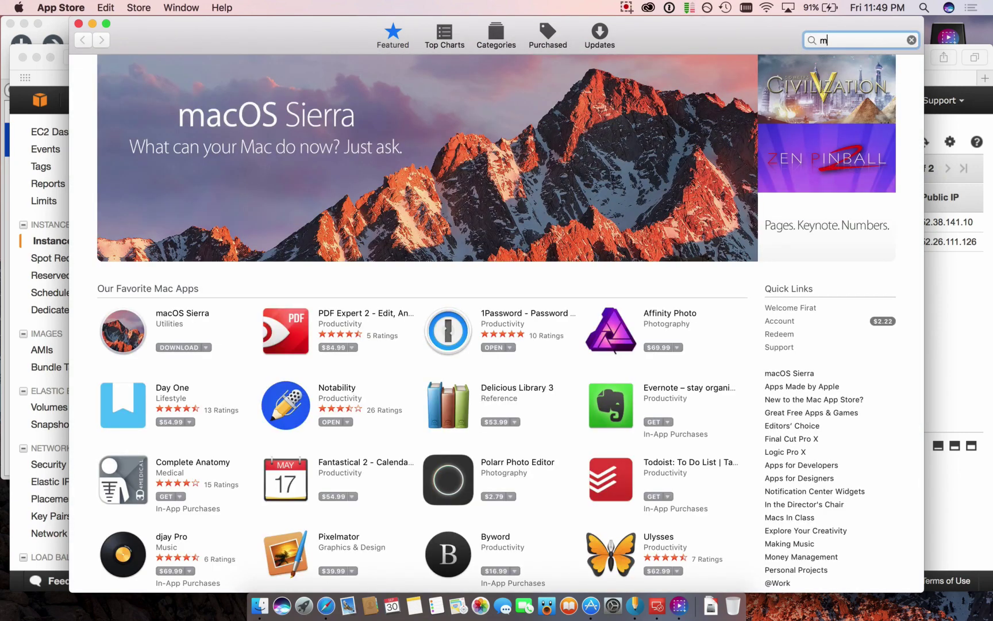
pyautogui.write('icrosof')
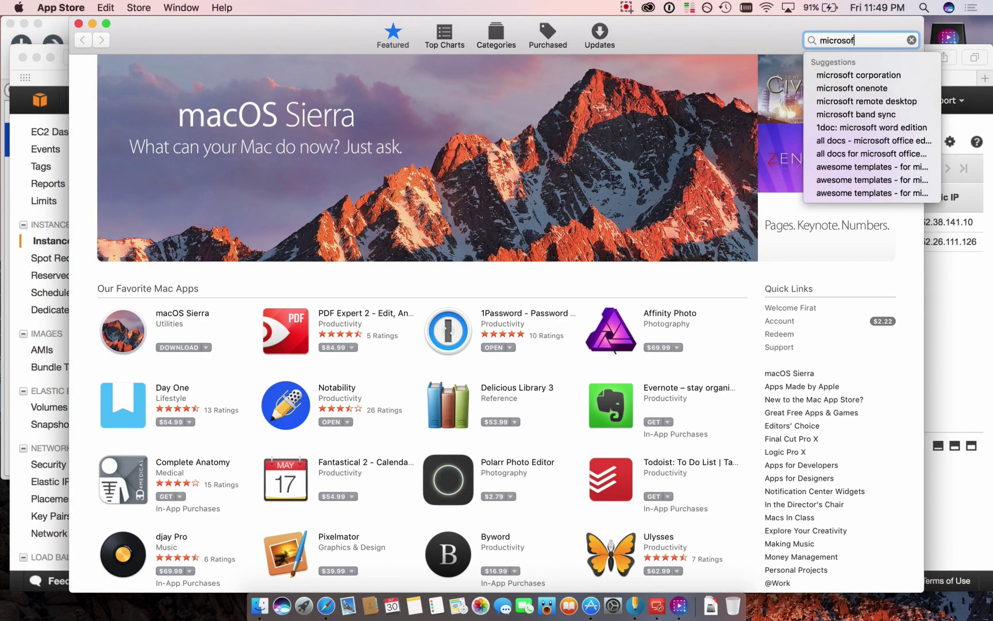
pyautogui.write('t remote desk')
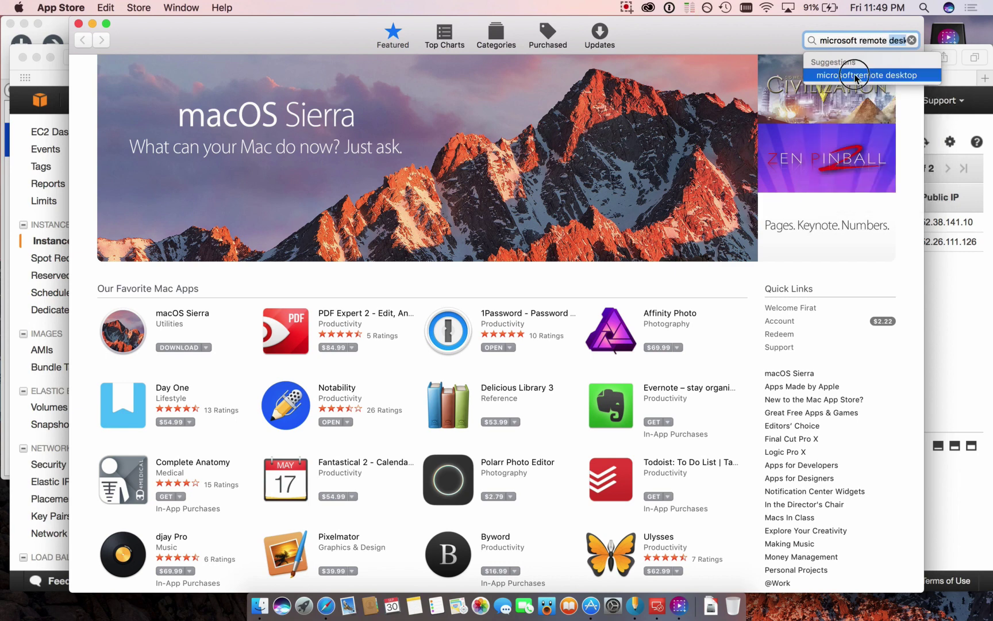
pyautogui.click(859, 77)
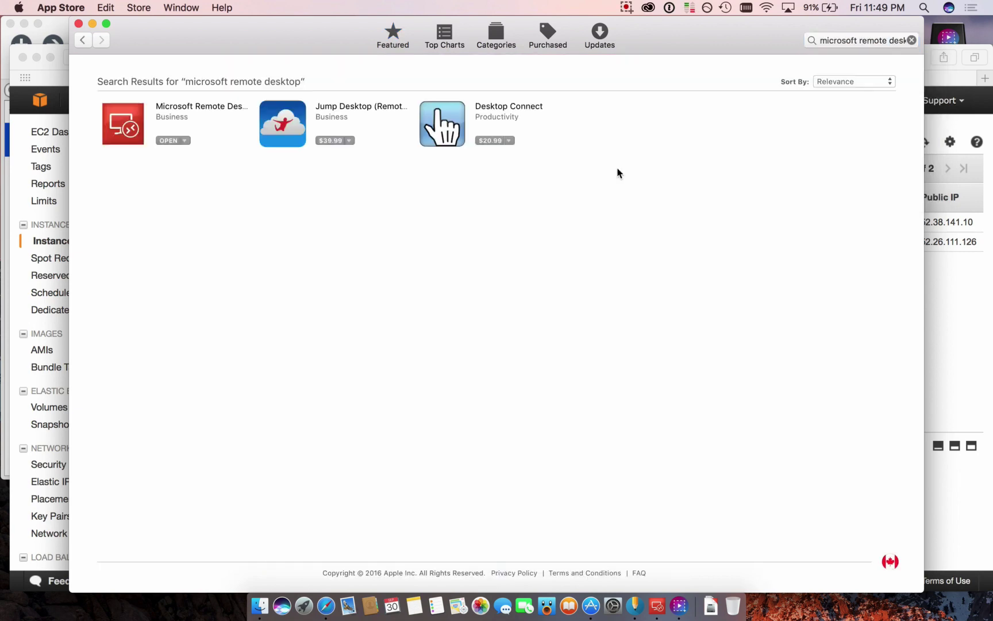
pyautogui.click(175, 108)
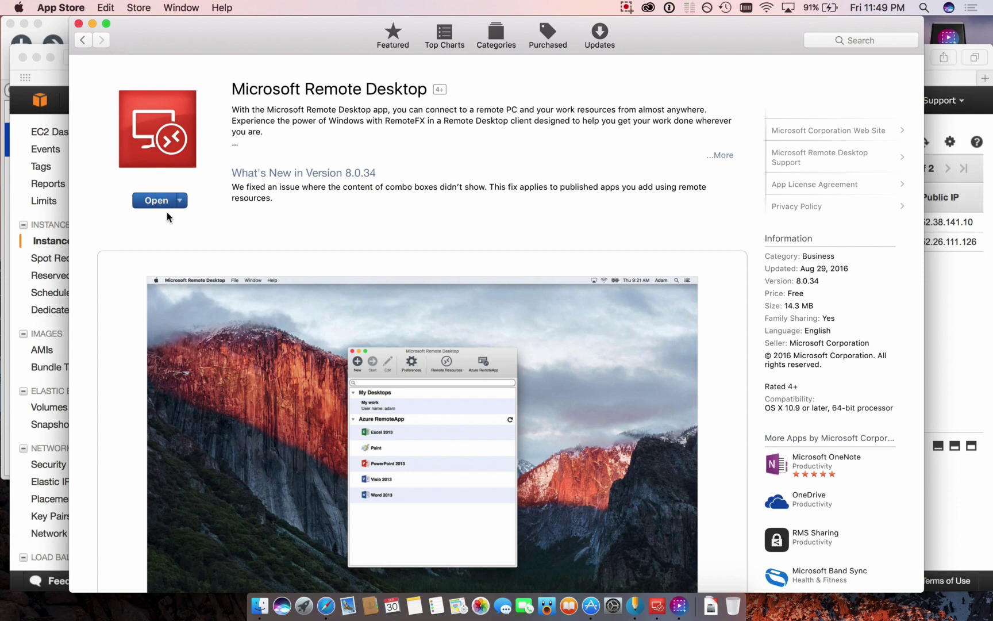
pyautogui.click(75, 8)
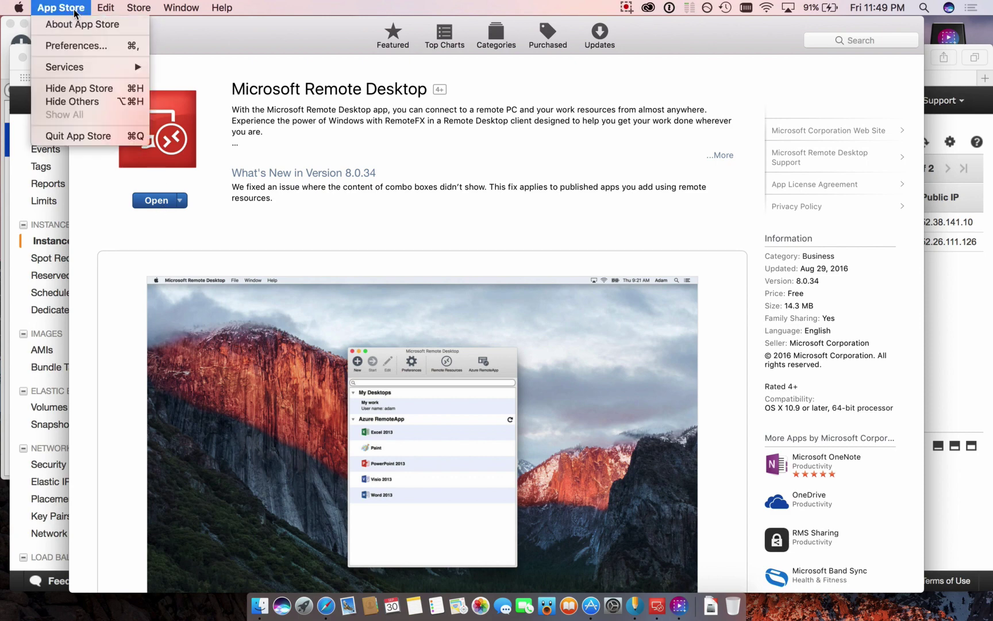
pyautogui.click(77, 136)
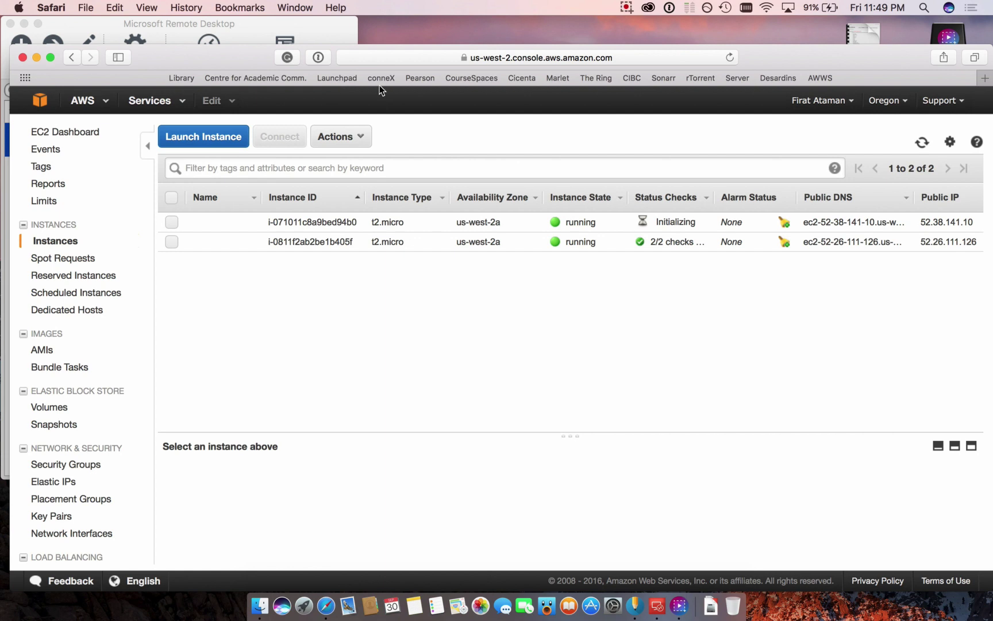
# - Reload the EC2 instances list until i-071011c8a9bed94b0 passes 2/2 checks, then open its connection details
pyautogui.click(729, 58)
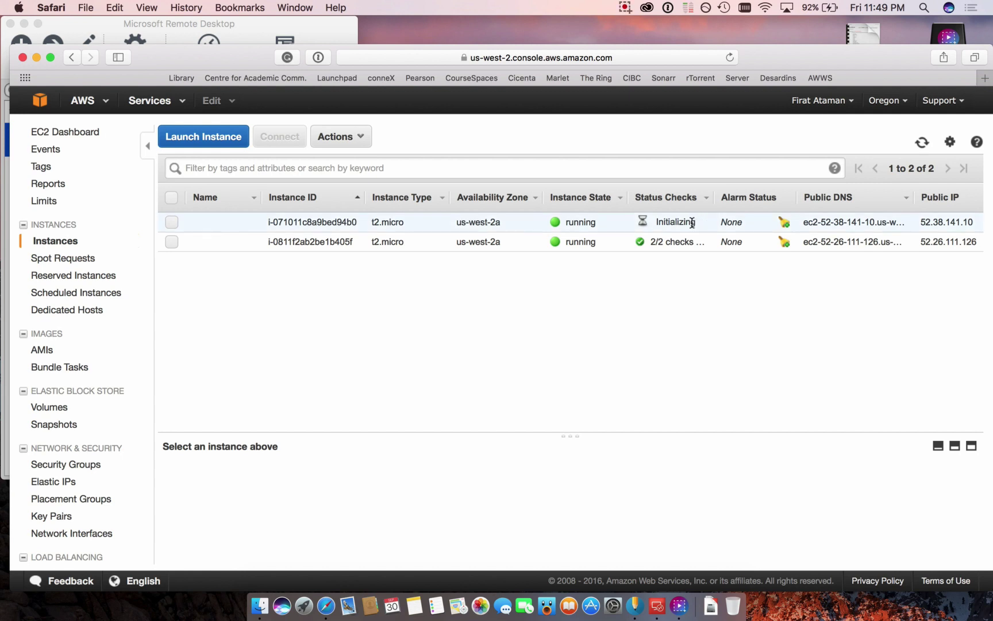
pyautogui.click(625, 8)
pyautogui.click(670, 38)
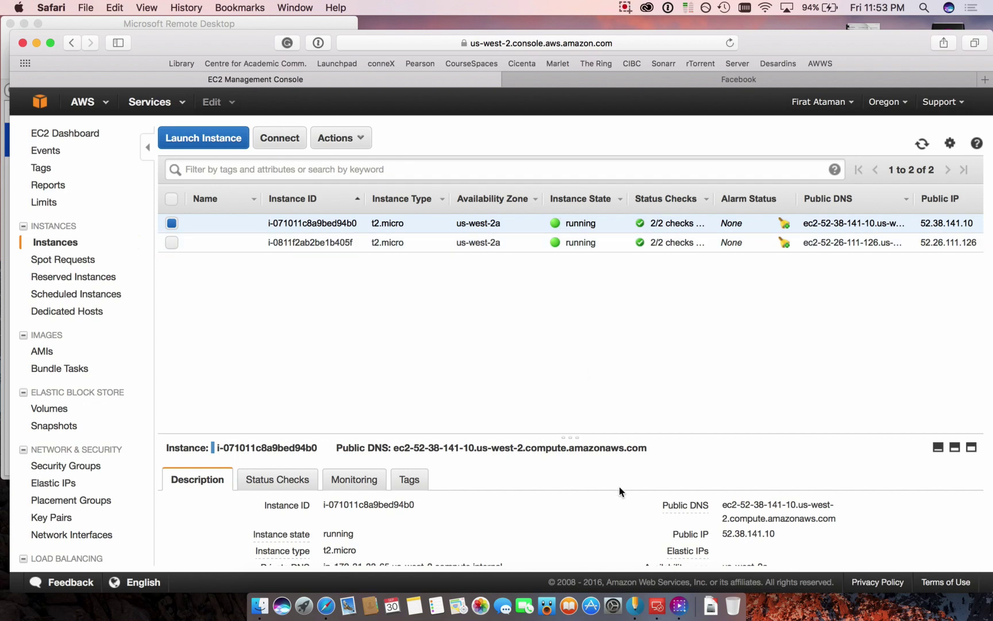
pyautogui.click(625, 7)
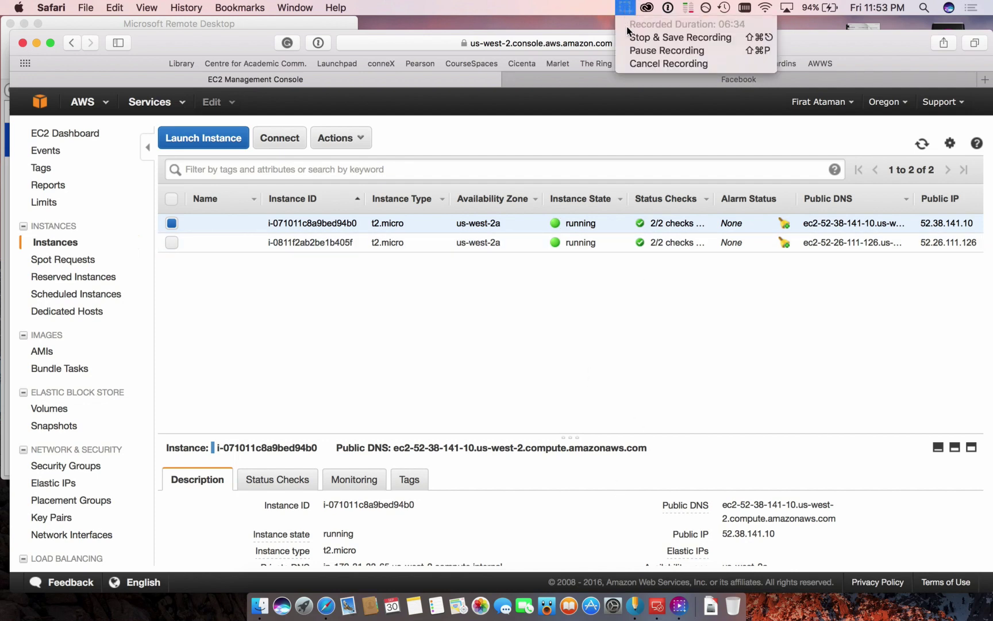
pyautogui.click(624, 50)
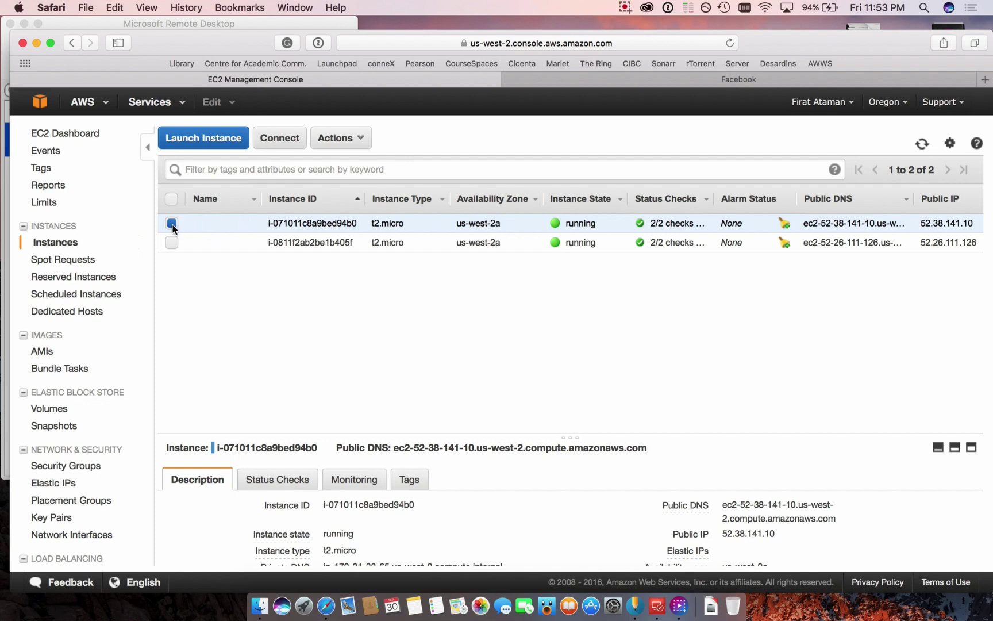
pyautogui.click(274, 143)
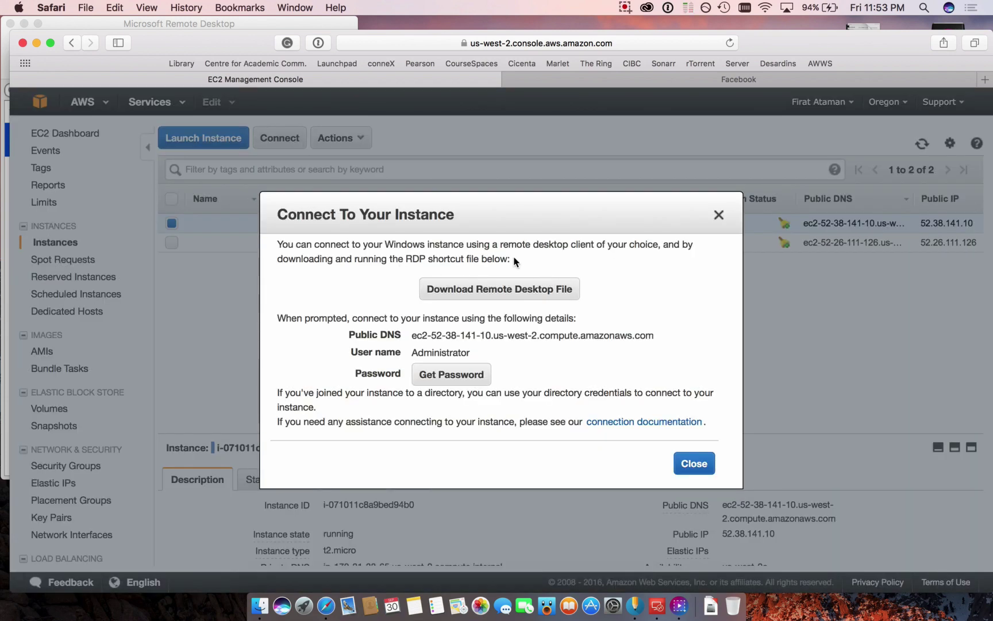
# - Download the instance's .rdp file and decrypt the Administrator password using ataman.pem.txt
pyautogui.click(505, 290)
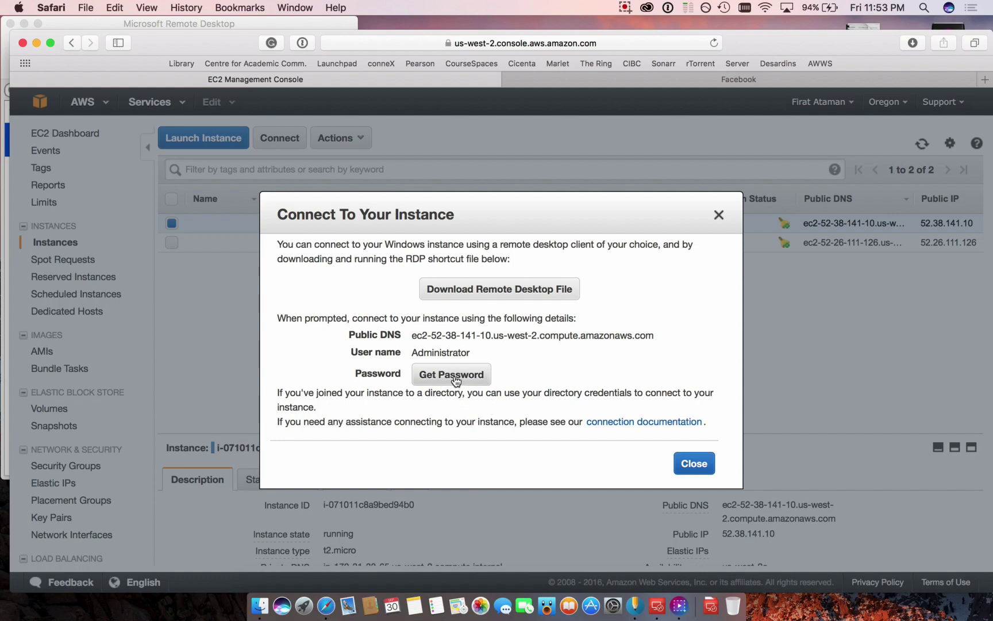
pyautogui.click(454, 377)
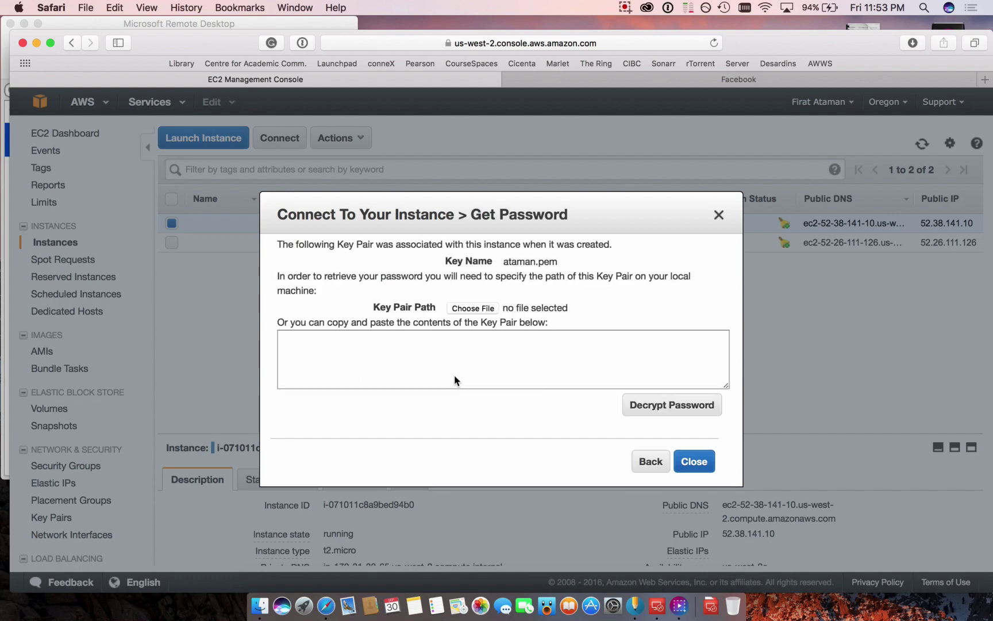
pyautogui.click(484, 307)
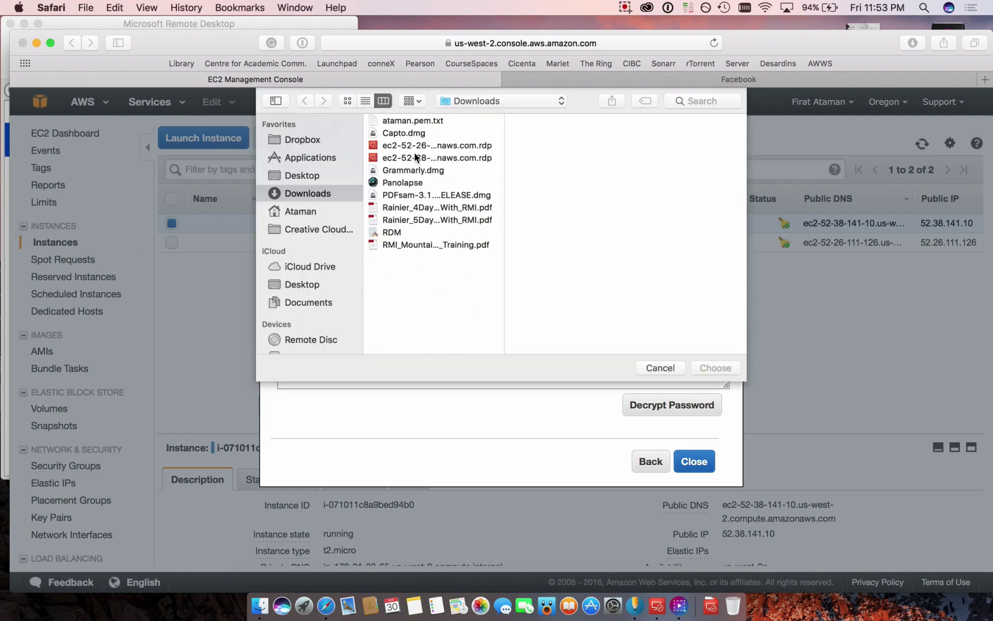
pyautogui.click(418, 123)
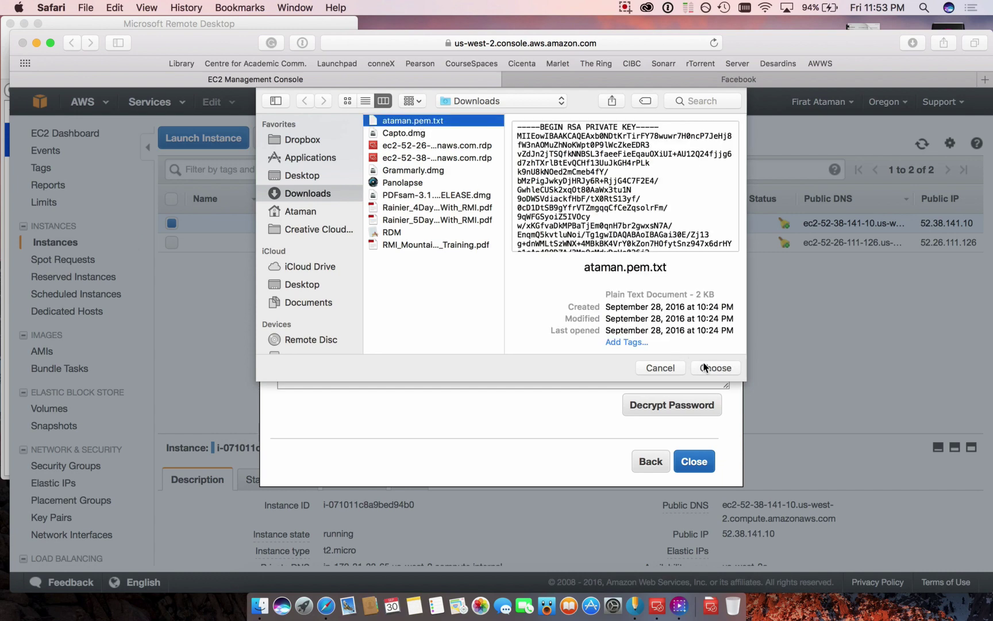
pyautogui.click(712, 367)
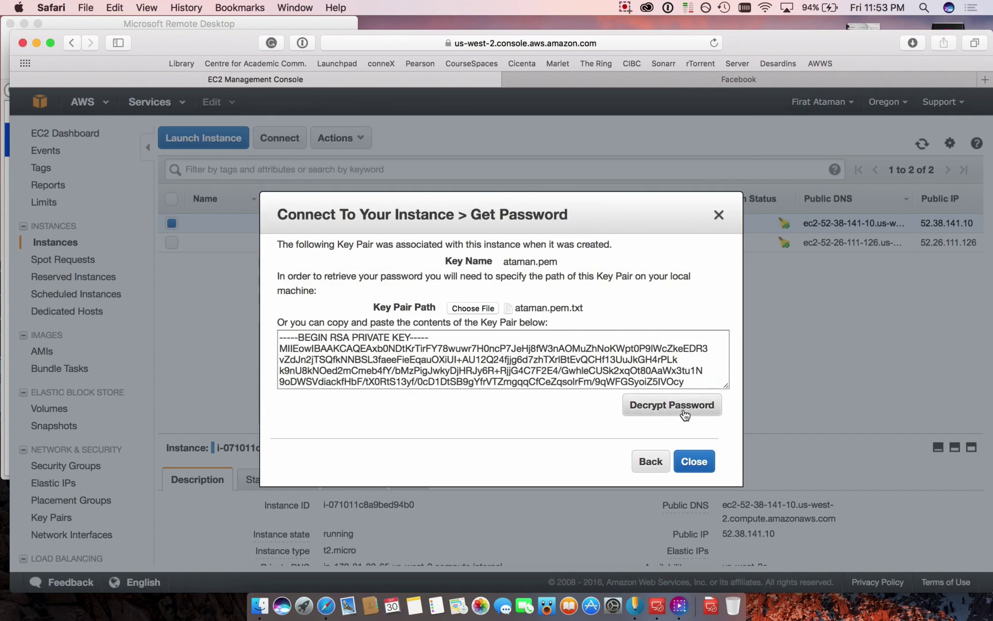
pyautogui.click(671, 406)
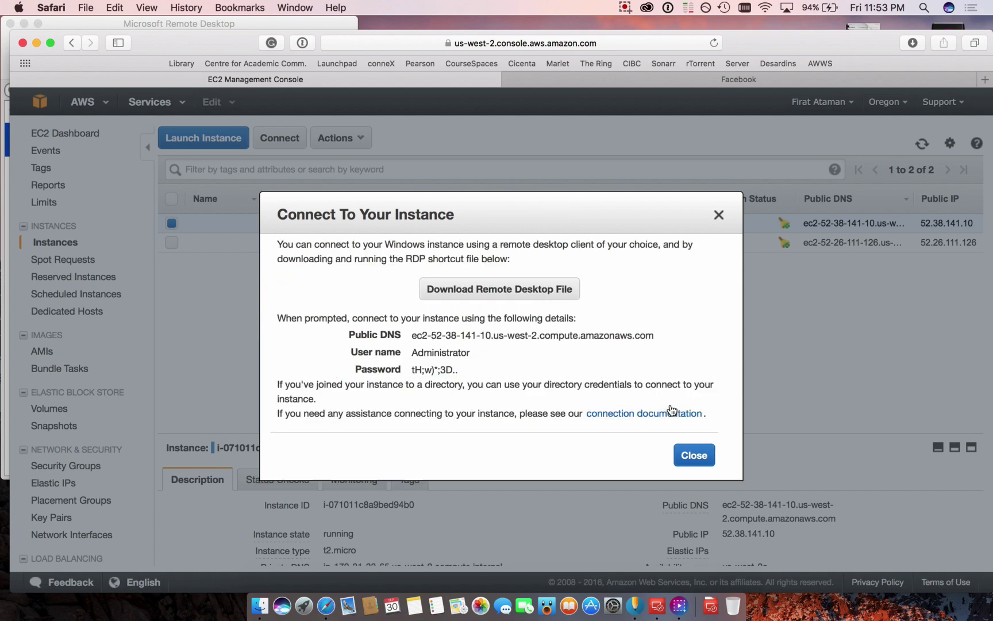
# - Copy the decrypted Administrator password to the clipboard and check the downloaded files
pyautogui.moveTo(462, 370); pyautogui.dragTo(413, 371)
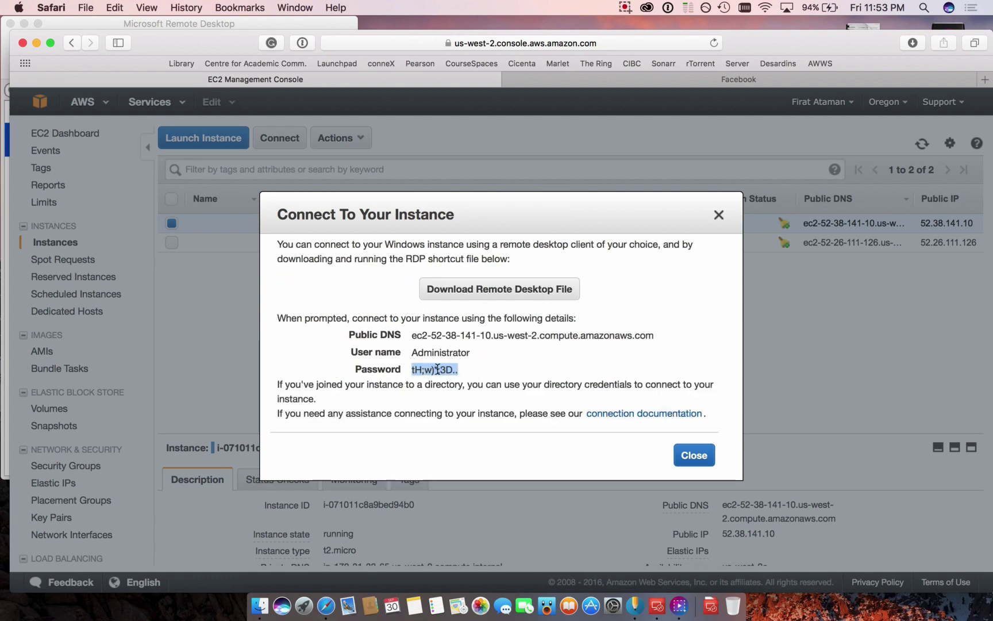
pyautogui.rightClick(437, 369)
pyautogui.click(460, 411)
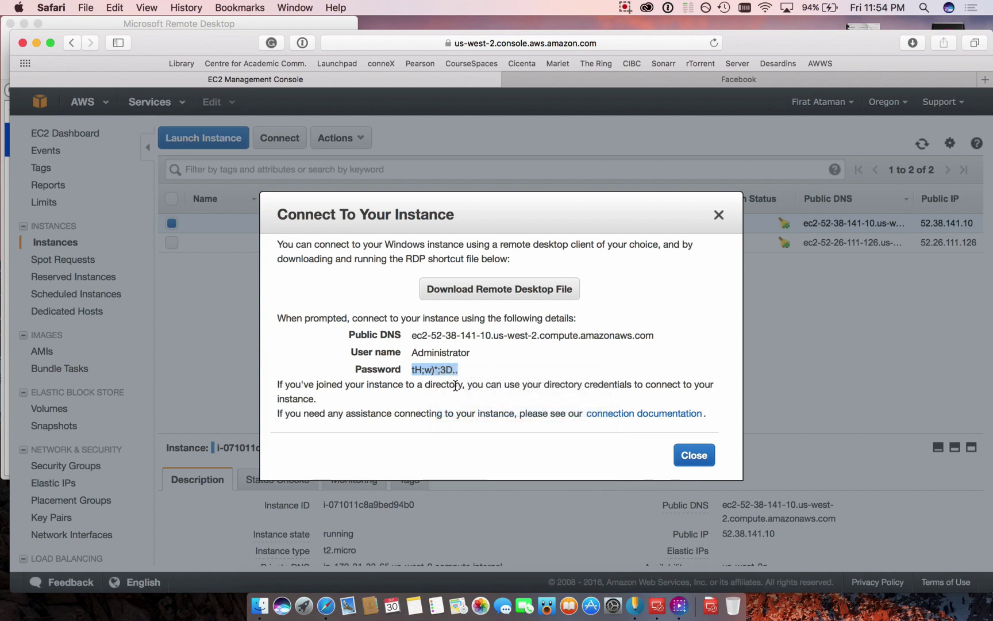
pyautogui.click(712, 602)
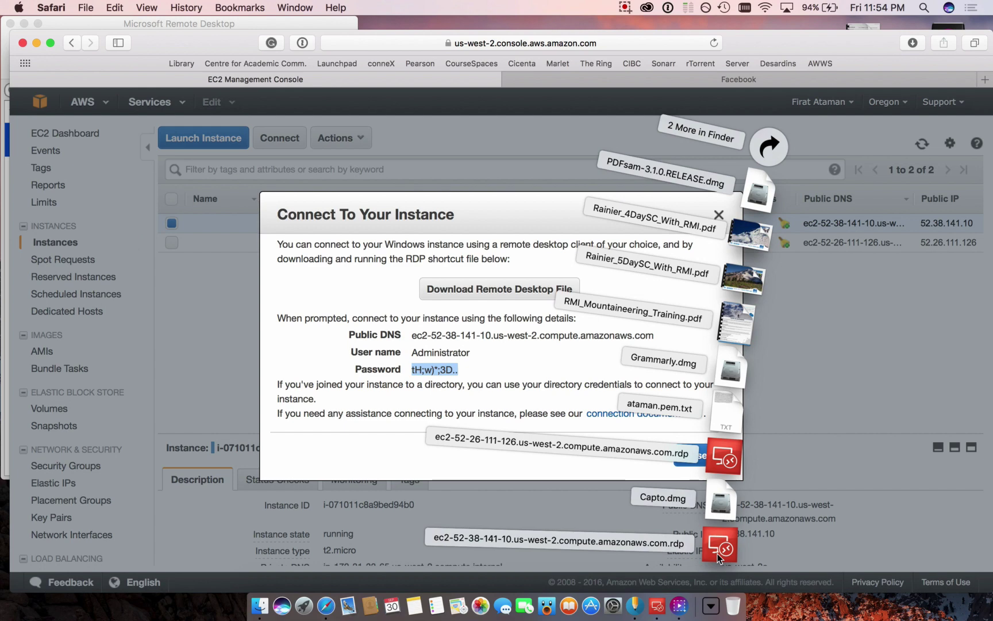
pyautogui.click(713, 218)
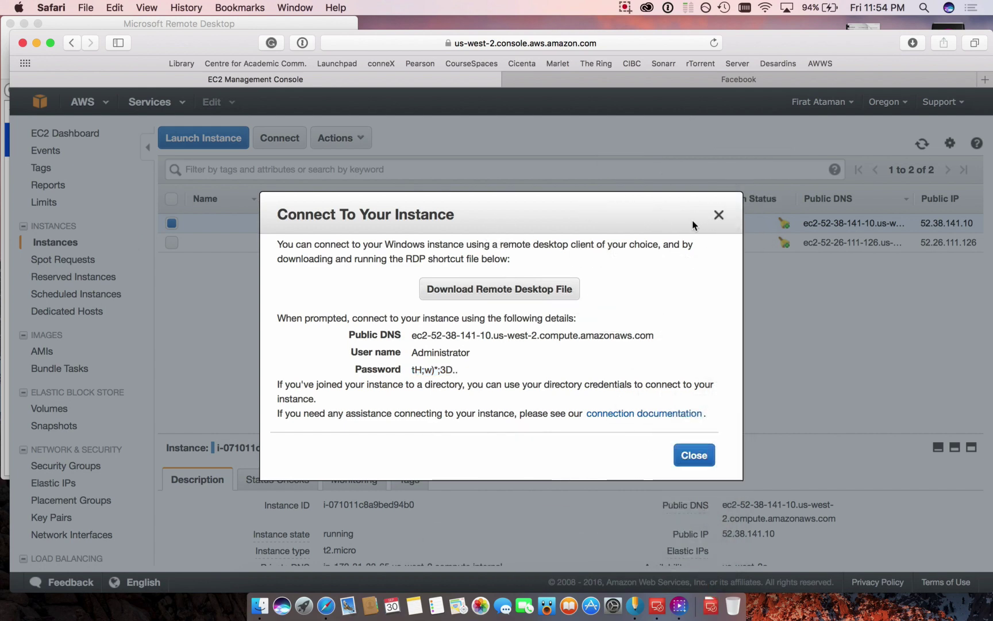
pyautogui.click(719, 215)
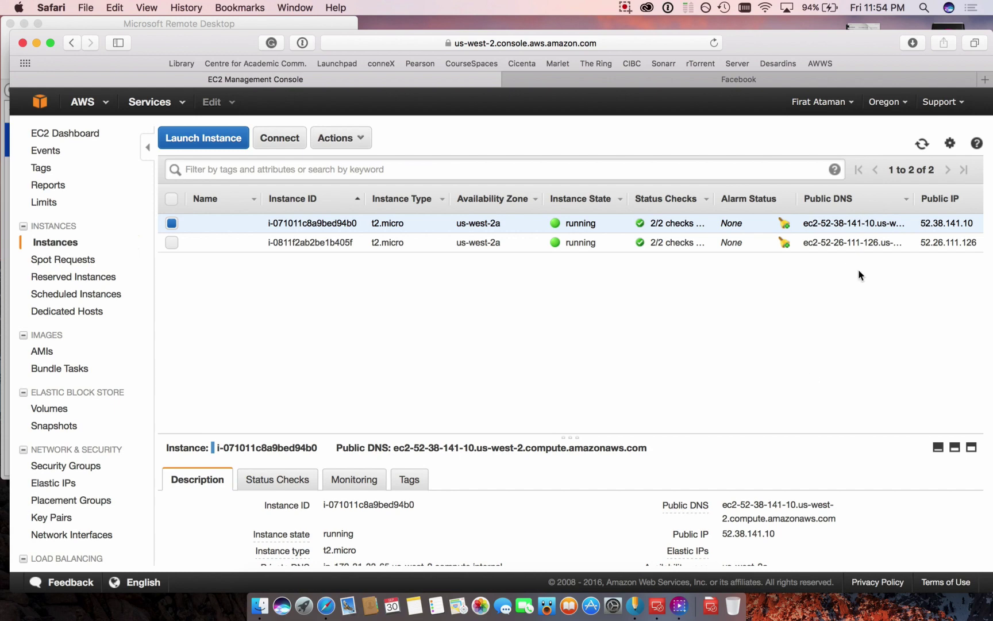
pyautogui.click(711, 605)
pyautogui.click(711, 553)
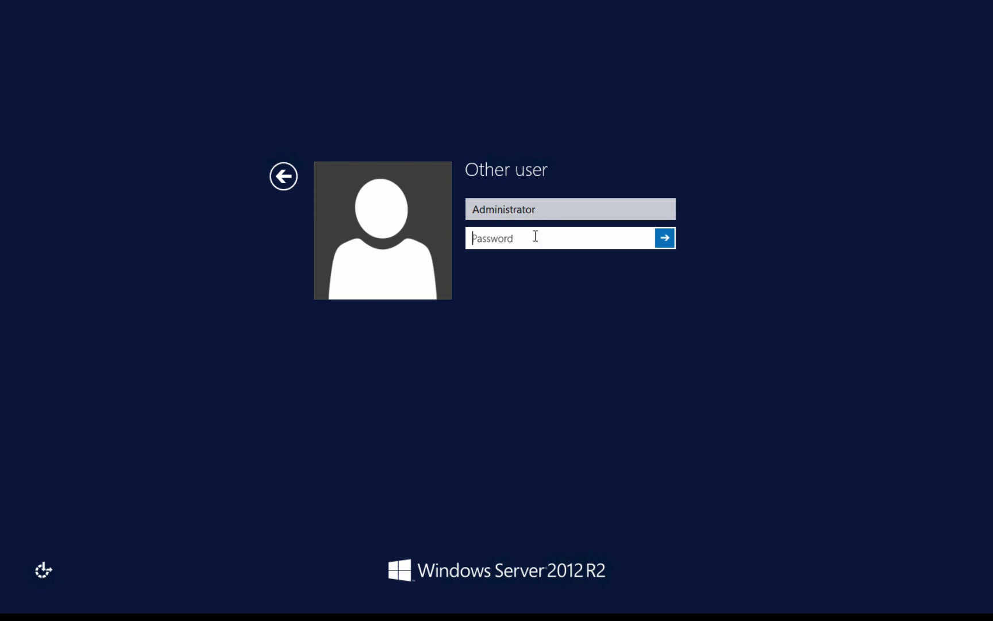
# - Leave the full-screen login and retry starting the Administrator connection
pyautogui.hotkey('ctrl', 'Left')
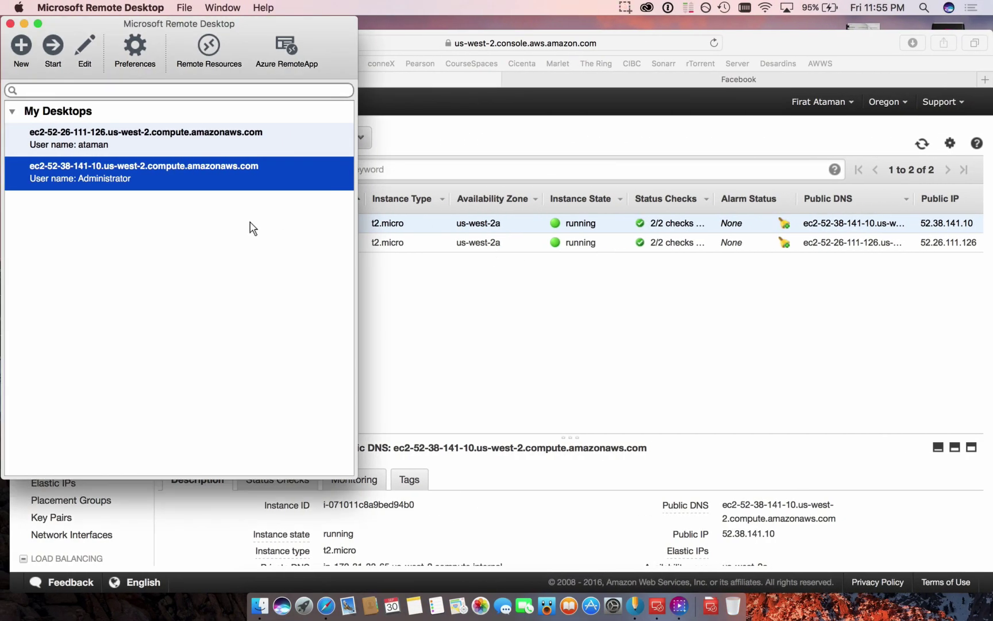
pyautogui.rightClick(160, 176)
pyautogui.click(153, 177)
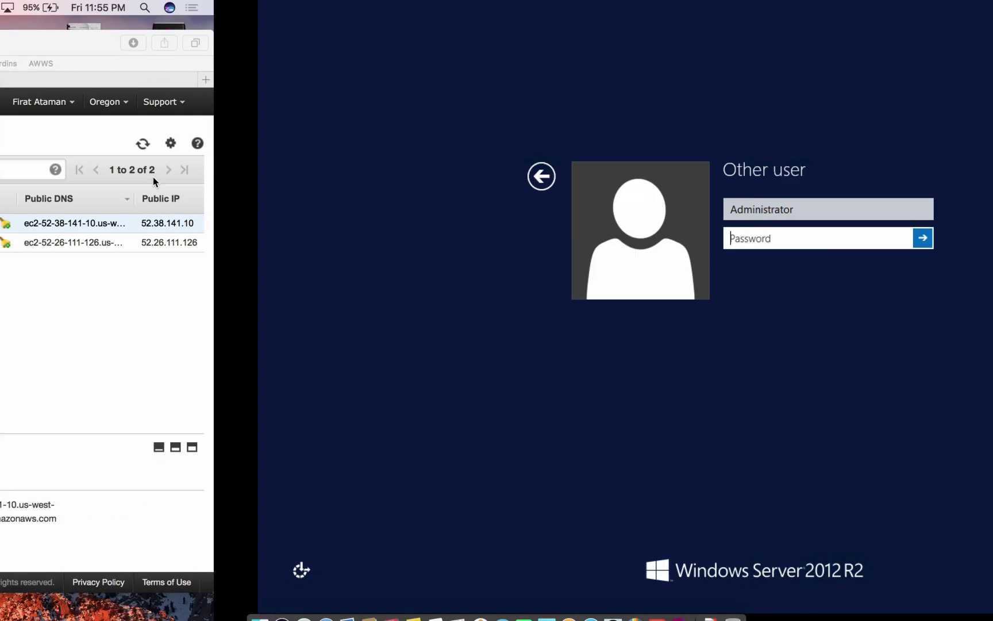
pyautogui.hotkey('ctrl', 'Left')
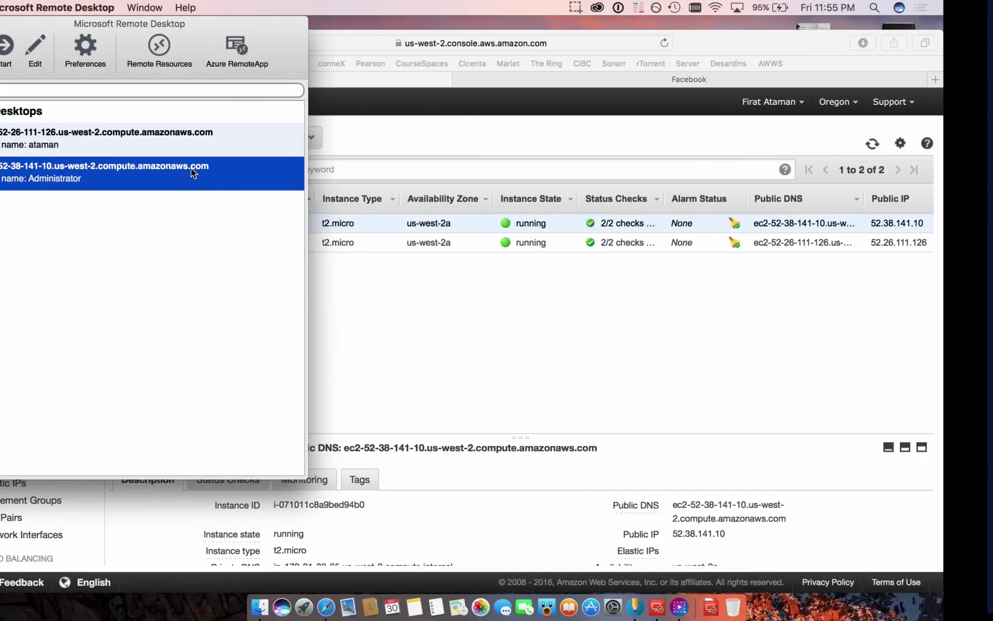
# - Paste the copied instance password into the Administrator connection's settings and start the session
pyautogui.click(84, 48)
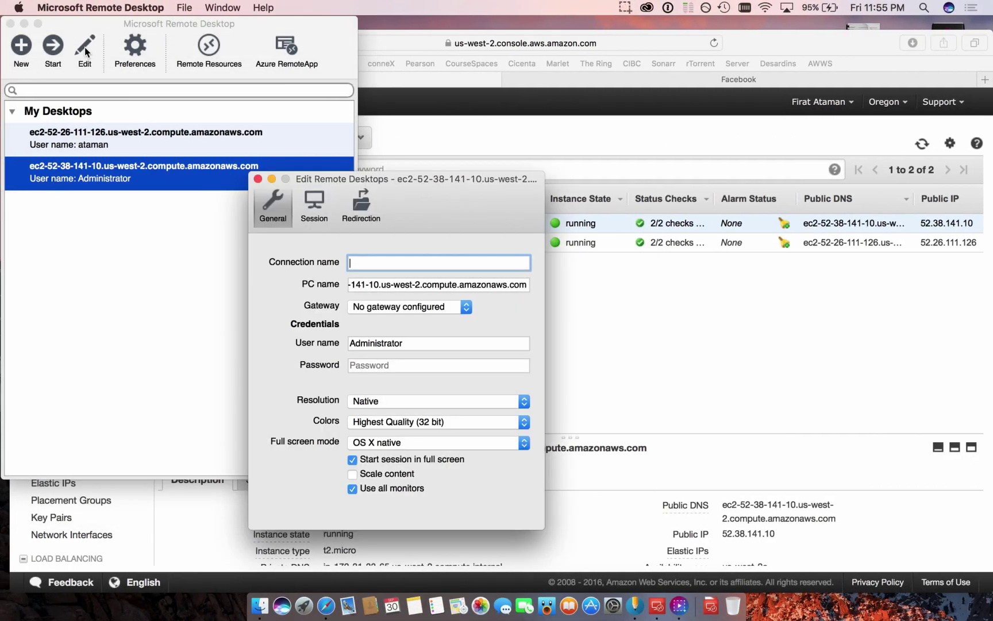
pyautogui.click(404, 365)
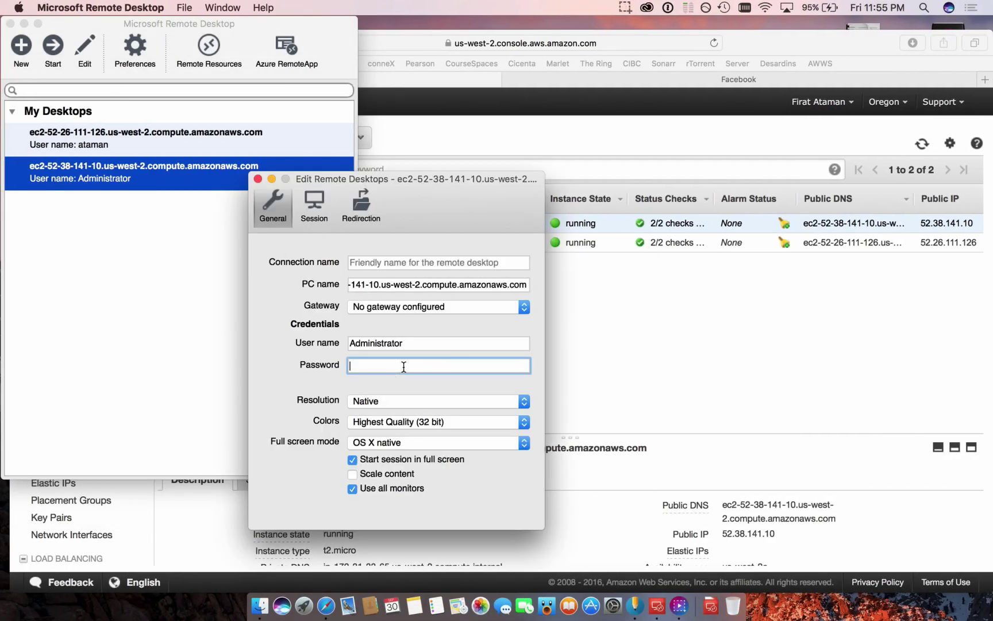
pyautogui.press('super+v')
pyautogui.click(419, 345)
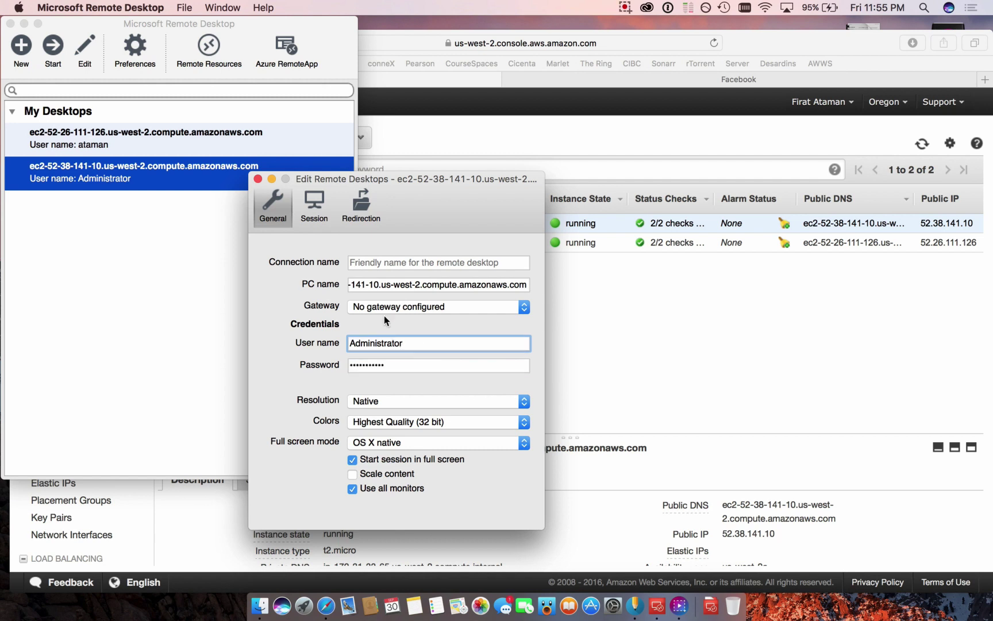
pyautogui.click(315, 206)
pyautogui.click(258, 179)
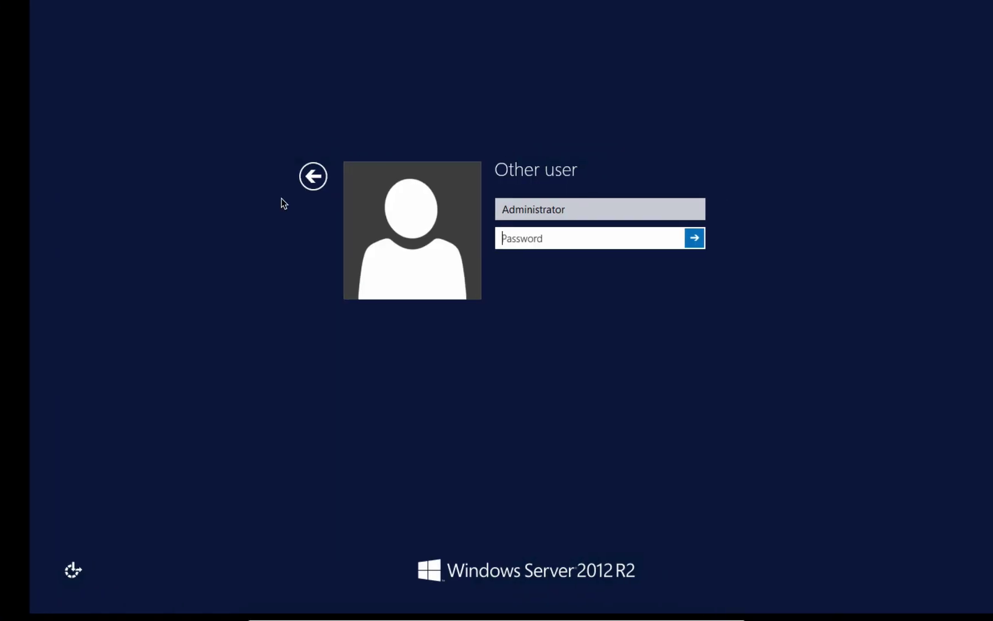
# - Close the stalled session and reconnect to the Administrator desktop from My Desktops
pyautogui.click(191, 161)
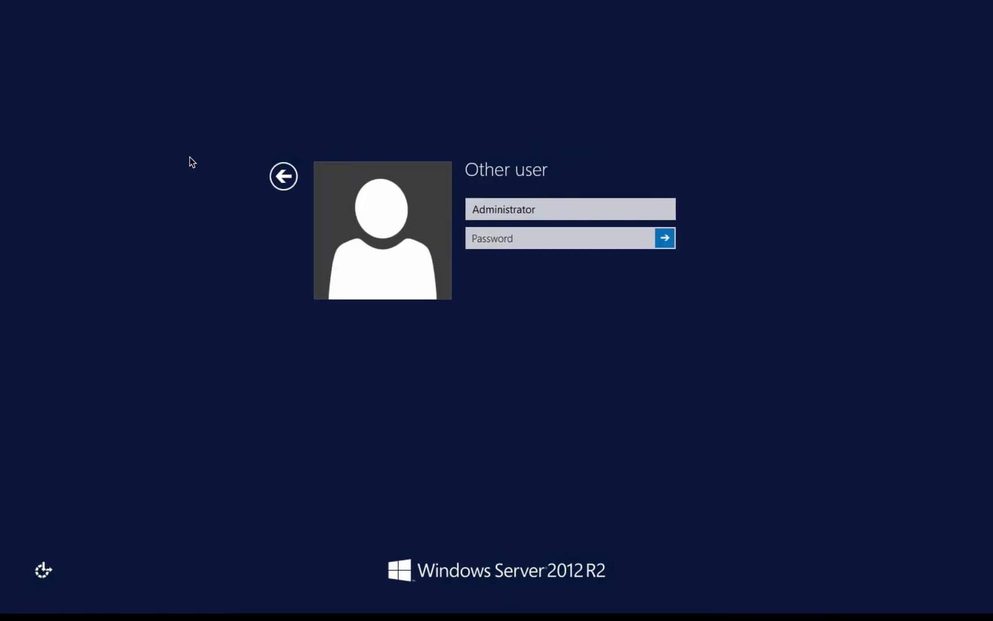
pyautogui.press('super+w')
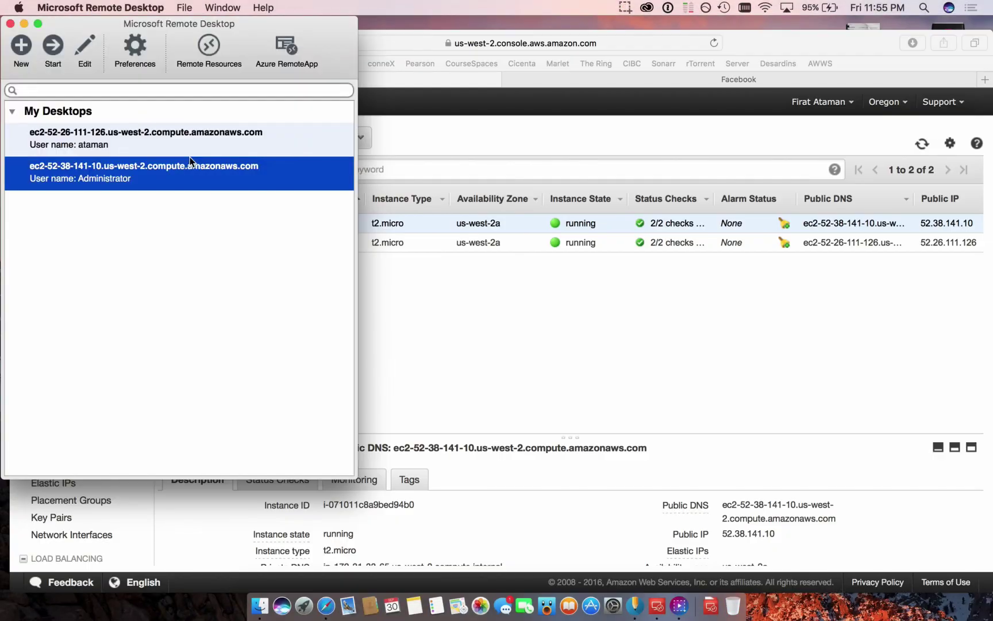
pyautogui.click(119, 217)
pyautogui.click(118, 175)
pyautogui.click(55, 48)
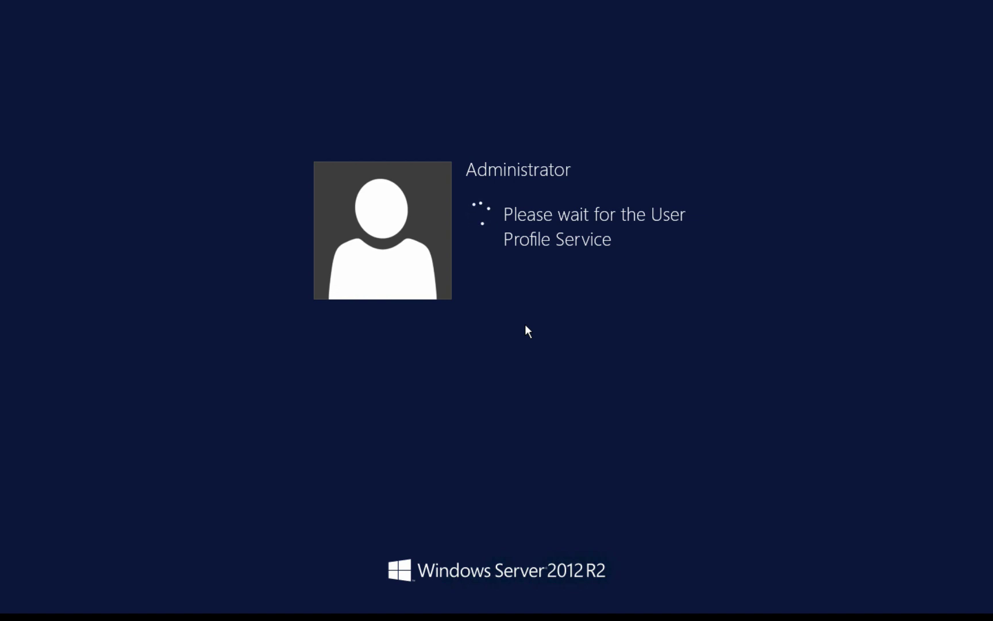
# - Let the Administrator profile finish loading, then bring up the Windows Start screen
pyautogui.click(625, 7)
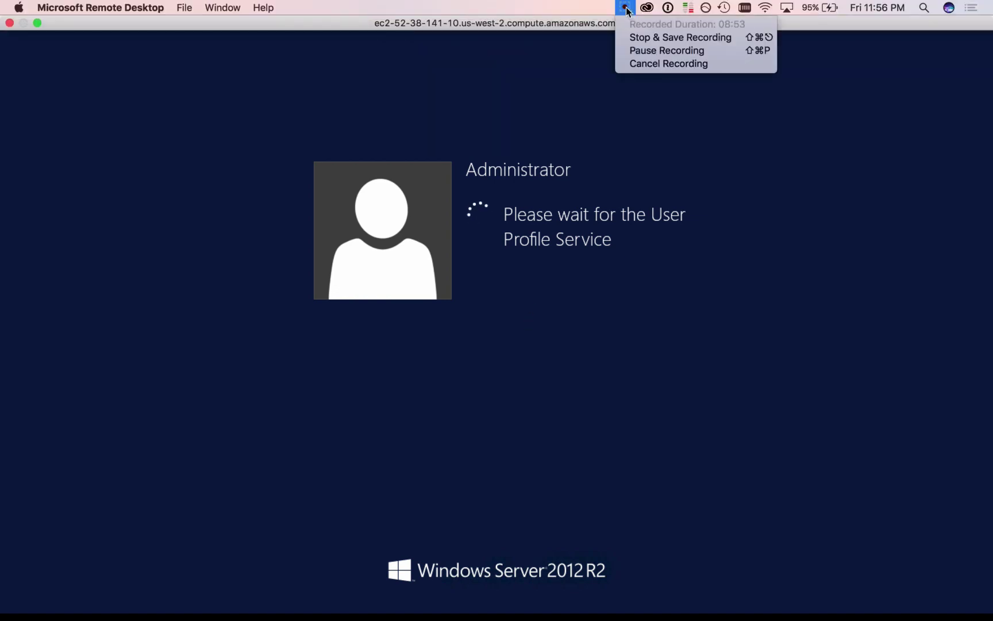
pyautogui.click(634, 51)
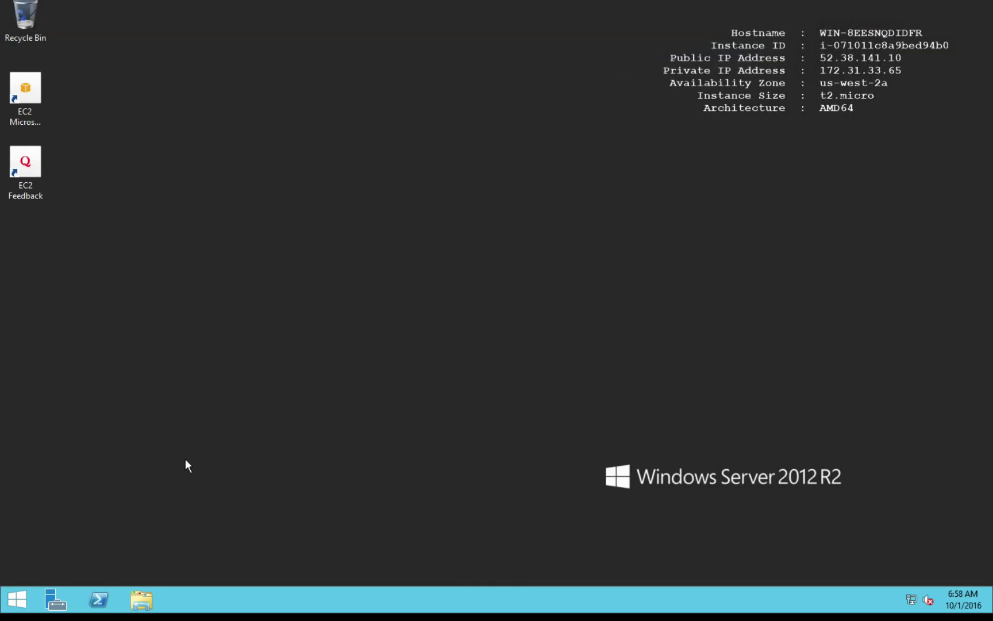
pyautogui.click(14, 598)
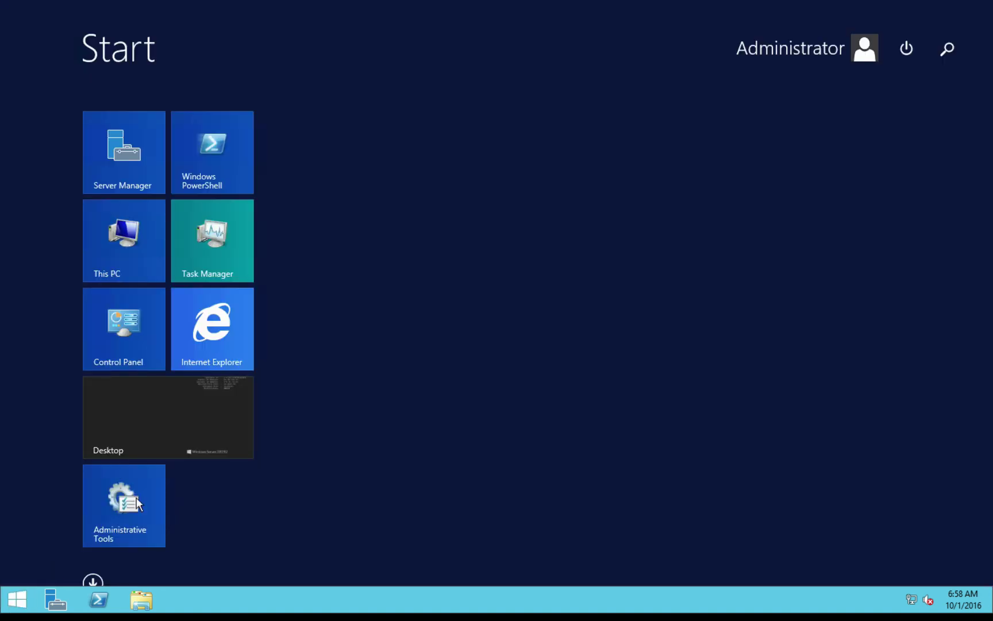
# - Launch Internet Explorer from the Start screen and select its address bar
pyautogui.click(224, 329)
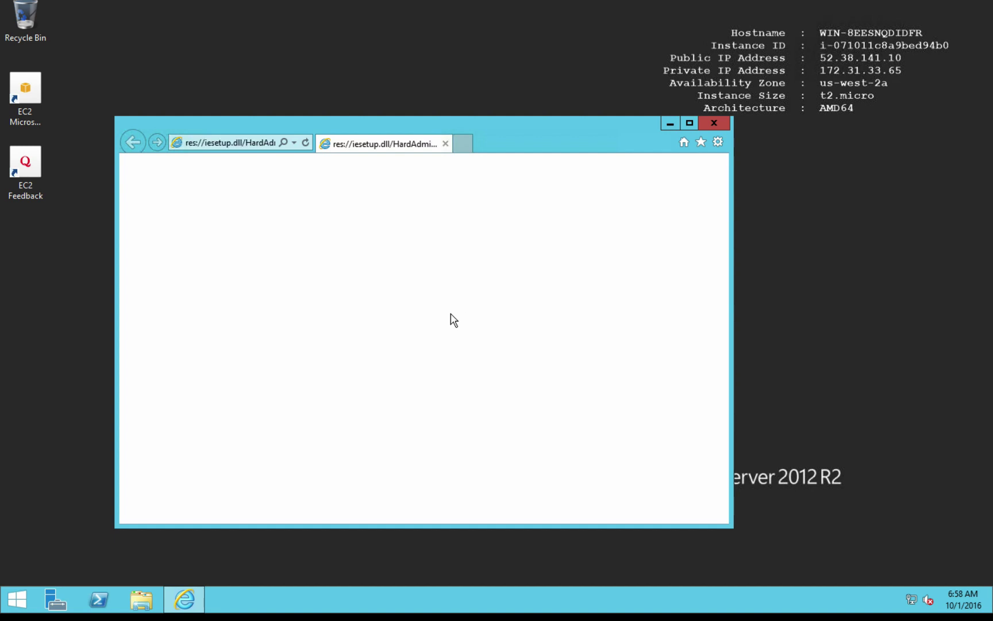
pyautogui.click(265, 143)
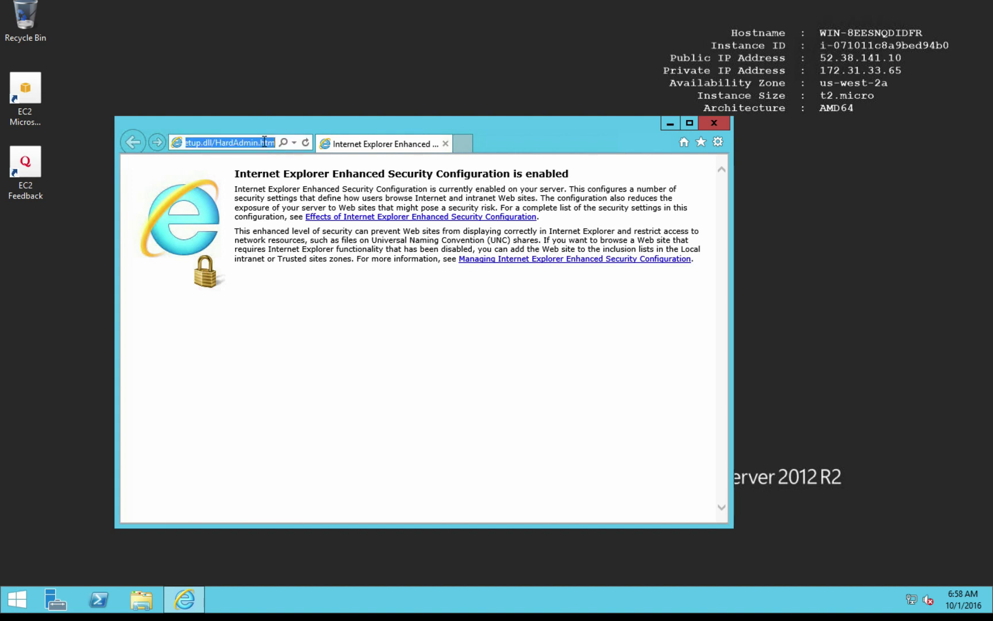
# - Go to firefox.com in Internet Explorer and dismiss the security alert
pyautogui.write('g')
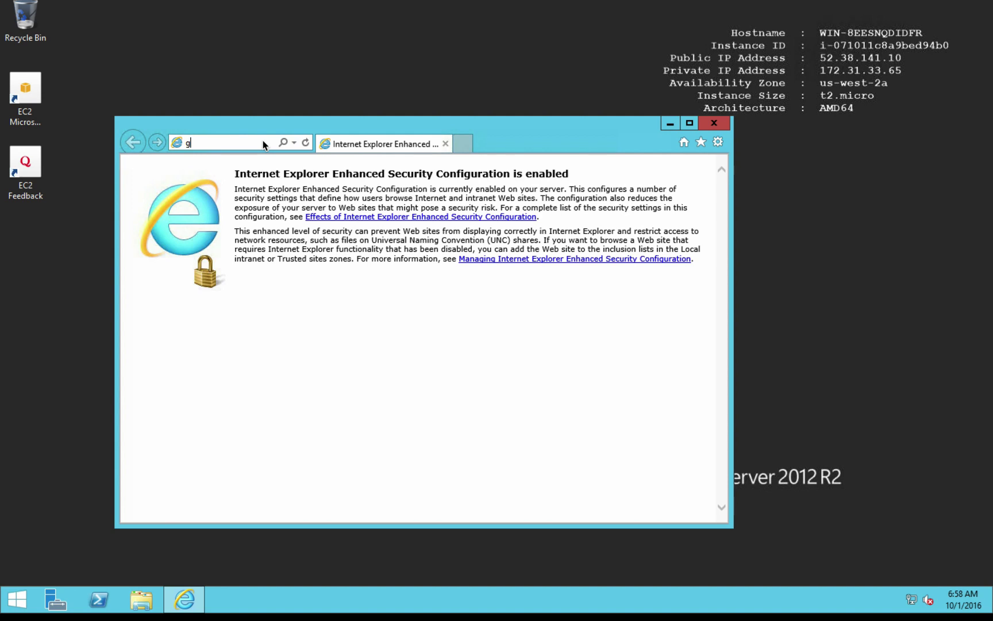
pyautogui.press('BackSpace')
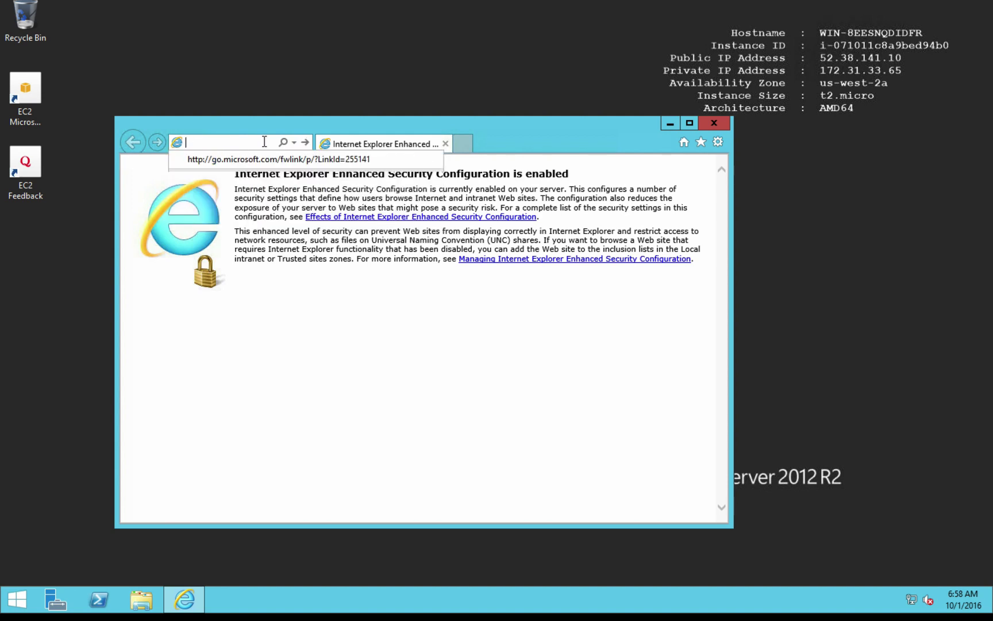
pyautogui.write('firefo')
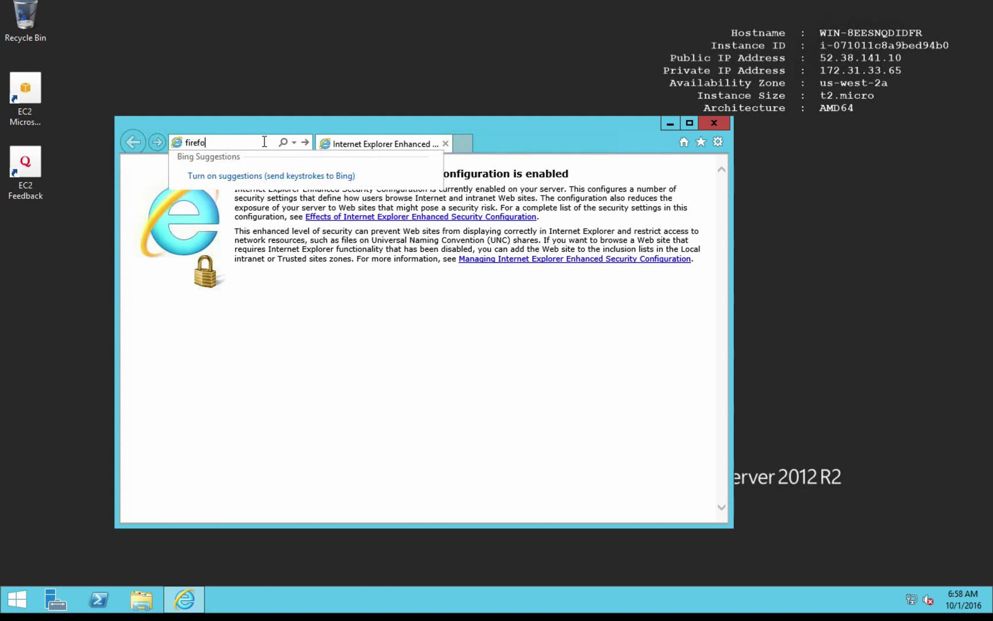
pyautogui.write('x.com')
pyautogui.press('Return')
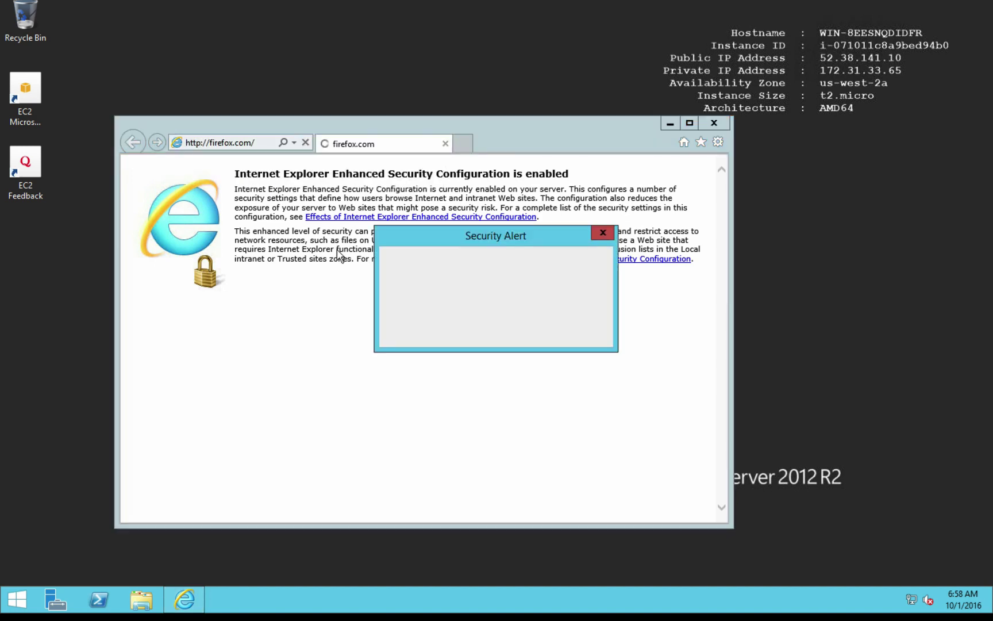
pyautogui.click(514, 329)
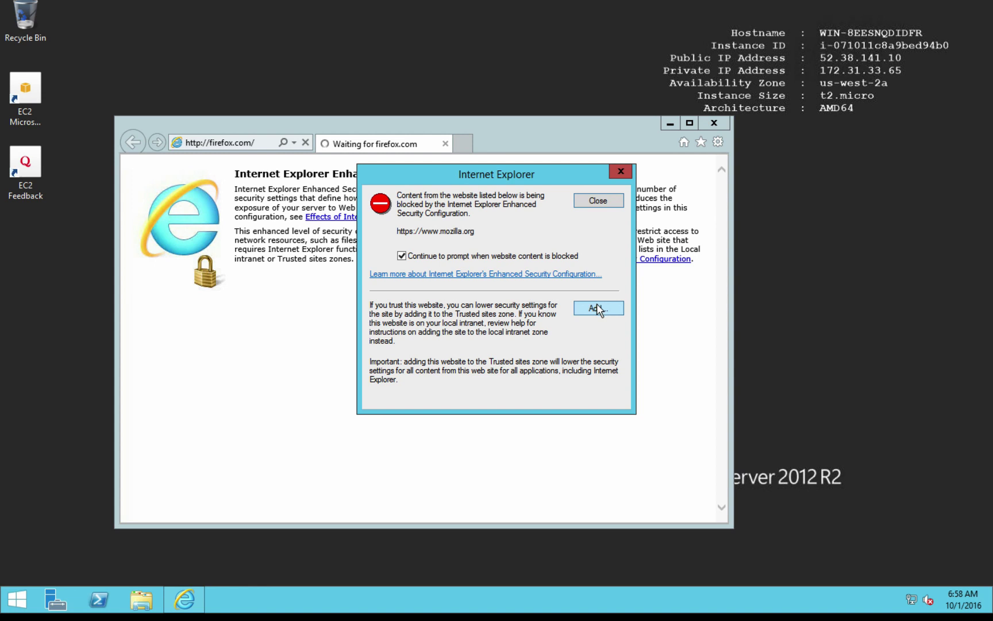
# - Add mozilla.org to the trusted sites
pyautogui.click(598, 309)
pyautogui.click(593, 278)
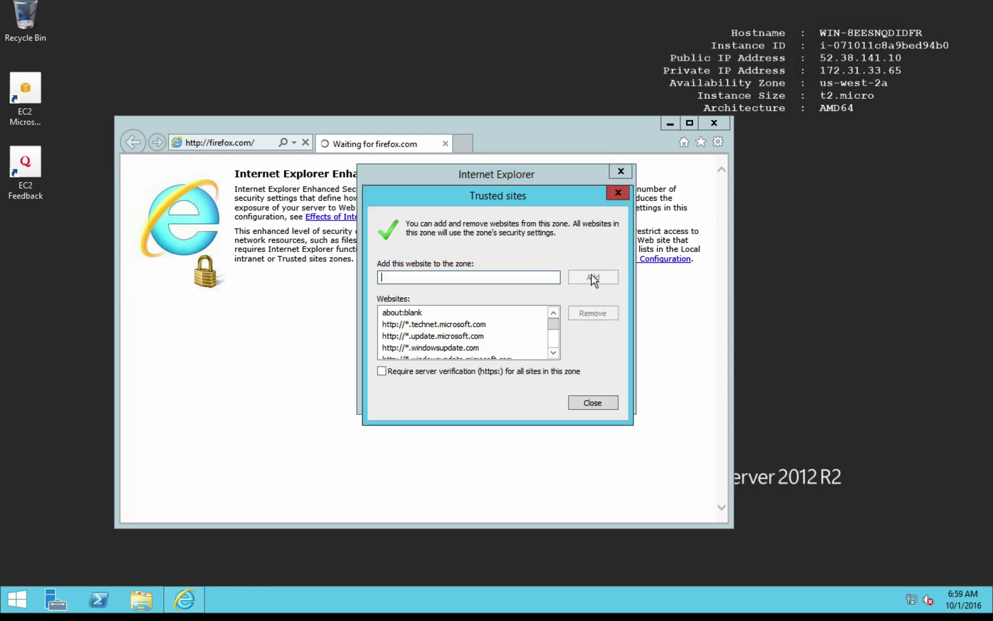
pyautogui.click(593, 403)
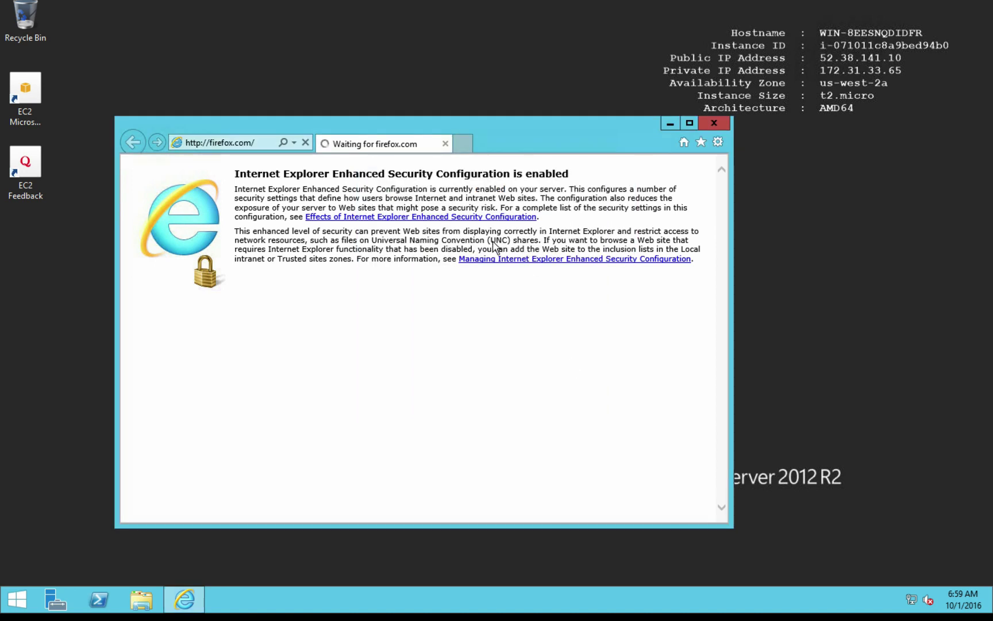
pyautogui.click(527, 256)
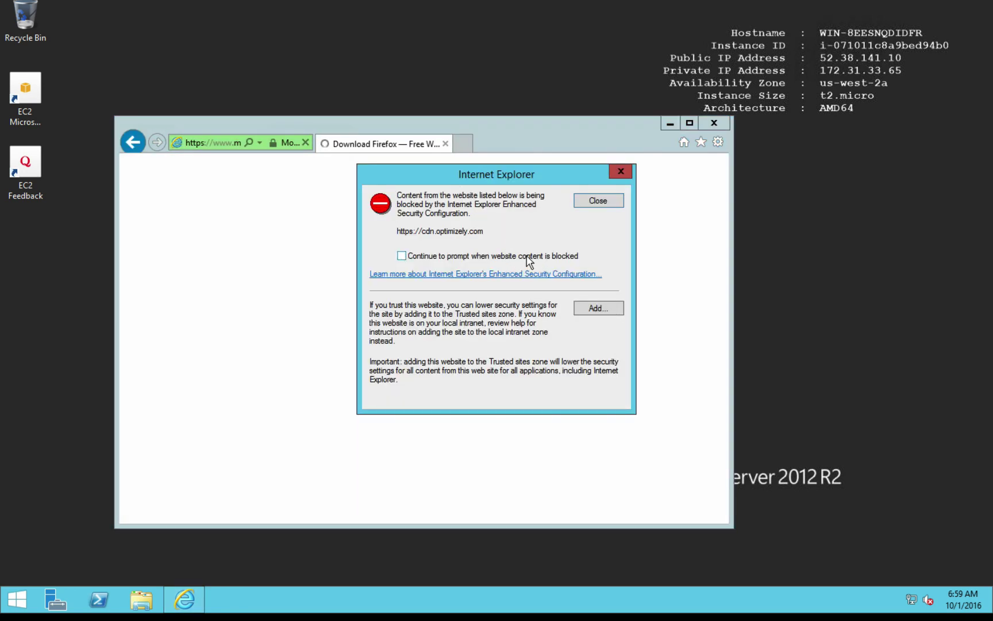
# - Add cdn.optimizely.com and cdn3.optimizely.com to the trusted sites so the page loads
pyautogui.click(545, 255)
pyautogui.click(595, 311)
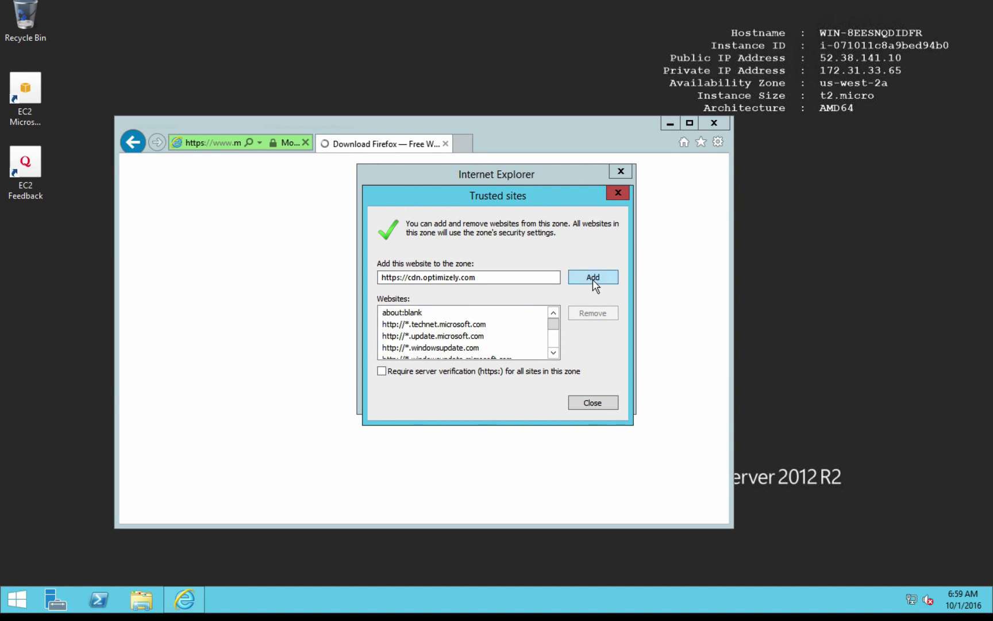
pyautogui.click(594, 281)
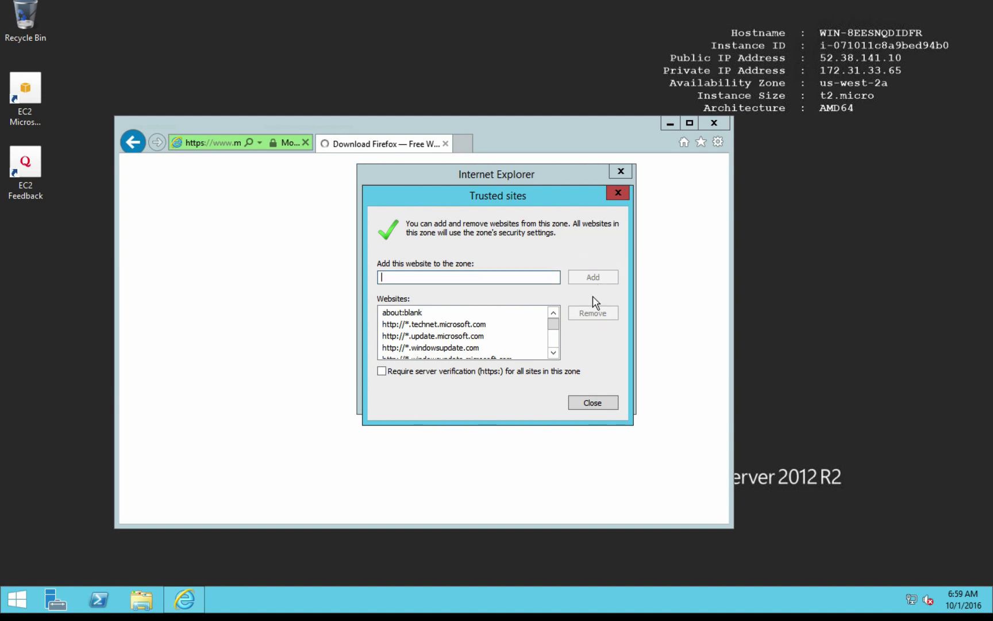
pyautogui.click(592, 402)
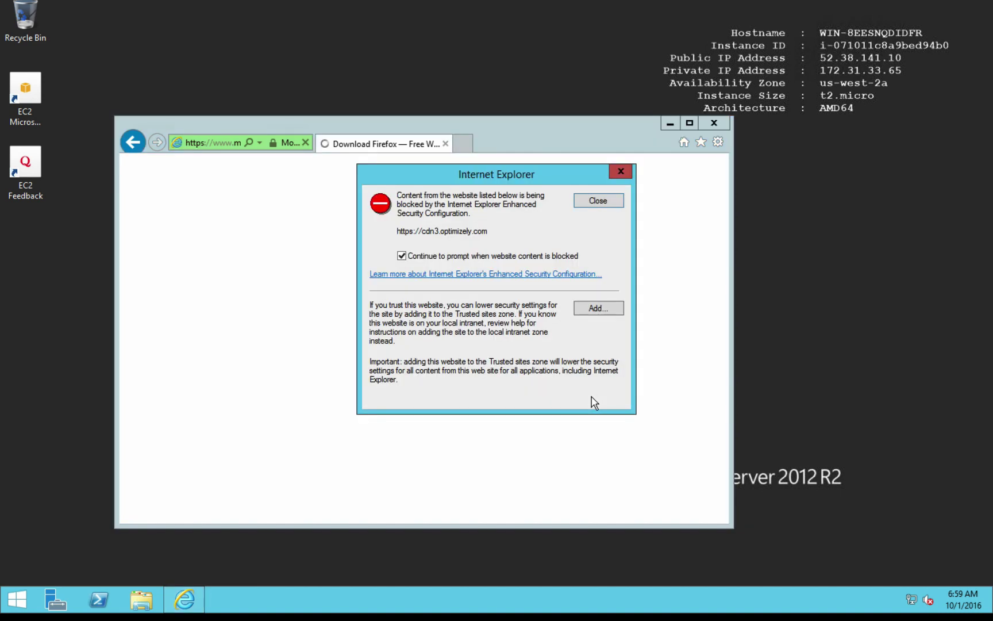
pyautogui.click(601, 317)
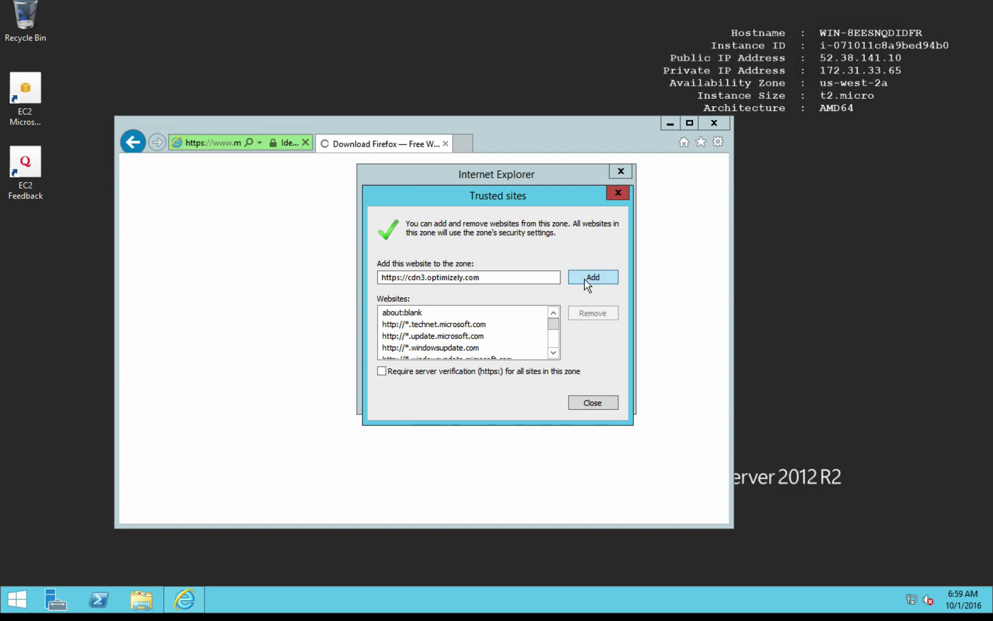
pyautogui.moveTo(661, 6)
pyautogui.click(625, 7)
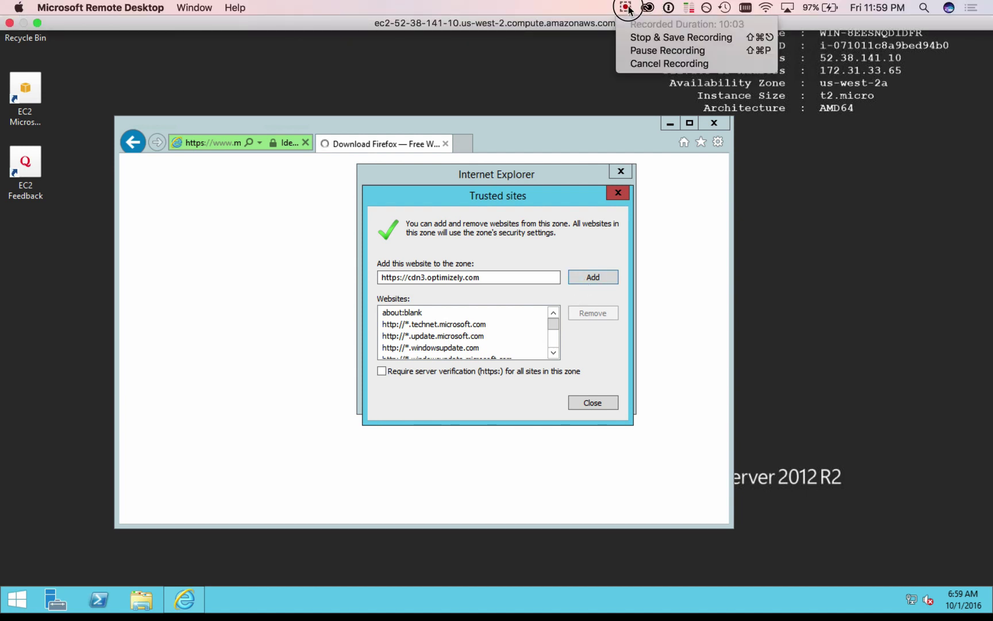
pyautogui.click(628, 51)
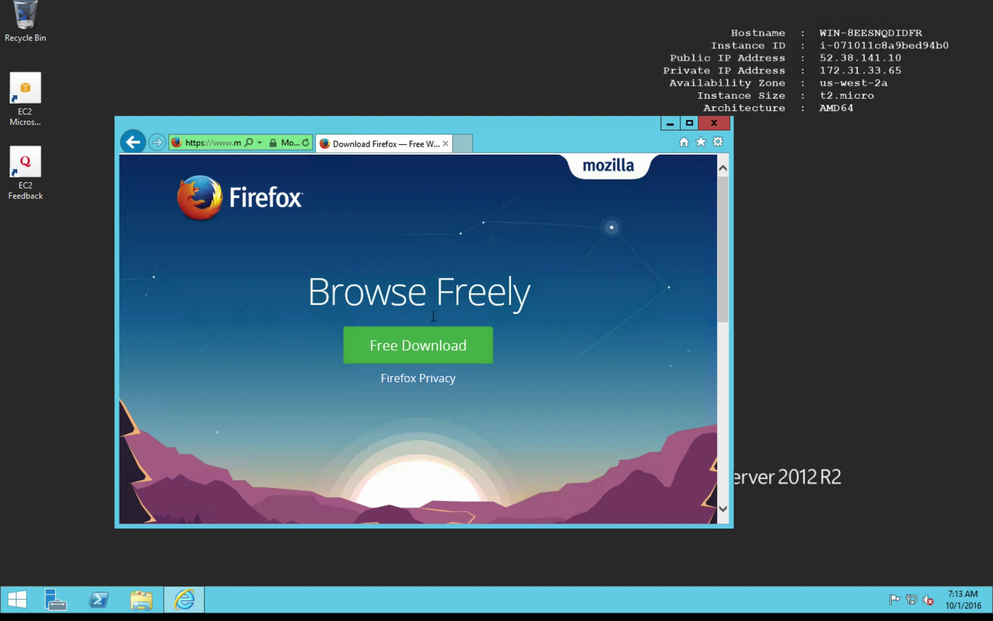
# - Trust download.cdn.mozilla.net, then download and run Firefox Setup 49.0.1.exe
pyautogui.click(417, 340)
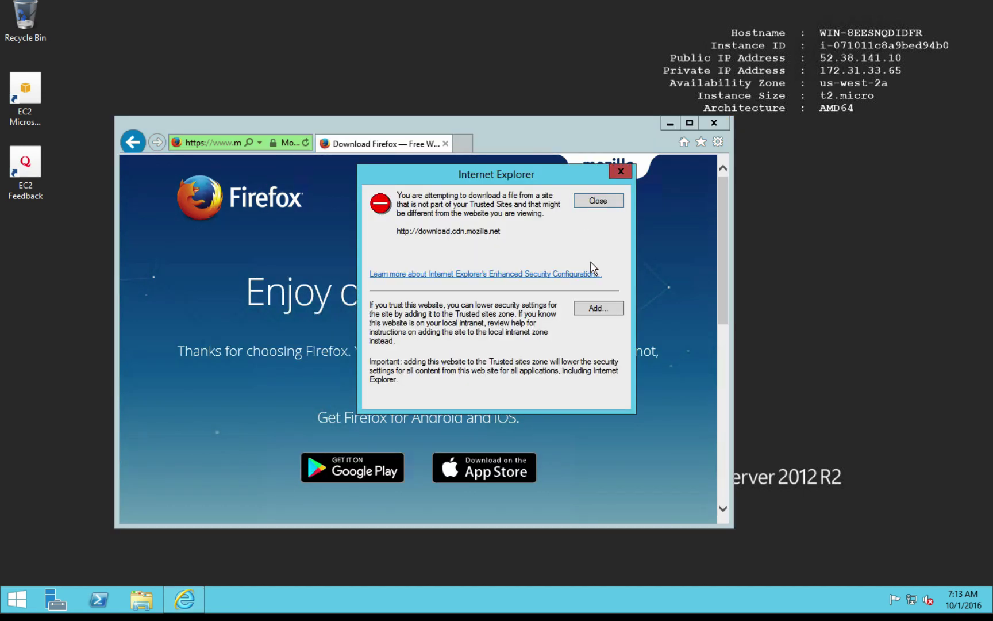
pyautogui.click(592, 308)
pyautogui.click(593, 277)
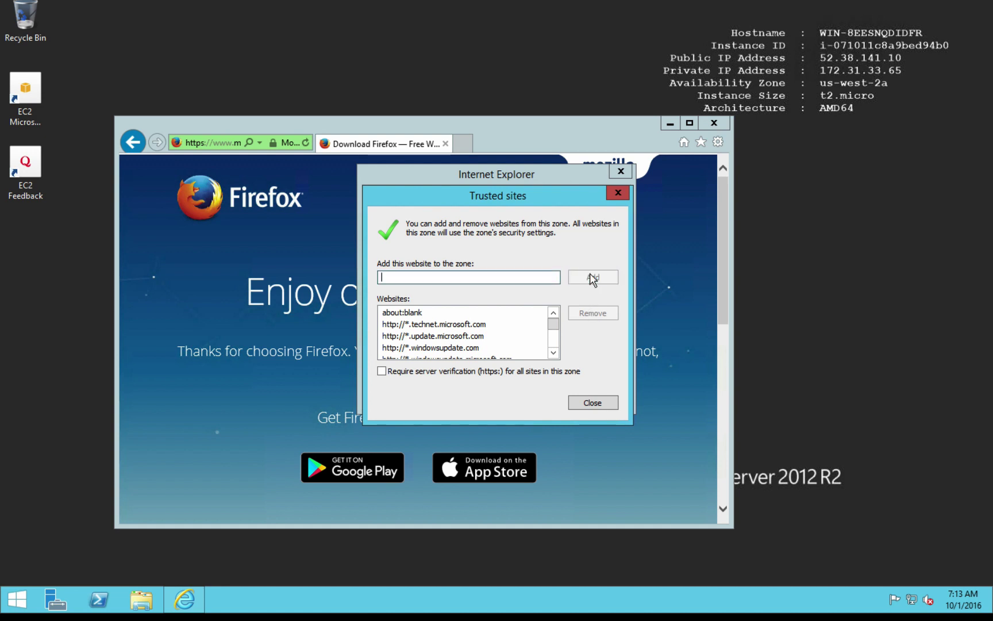
pyautogui.click(592, 403)
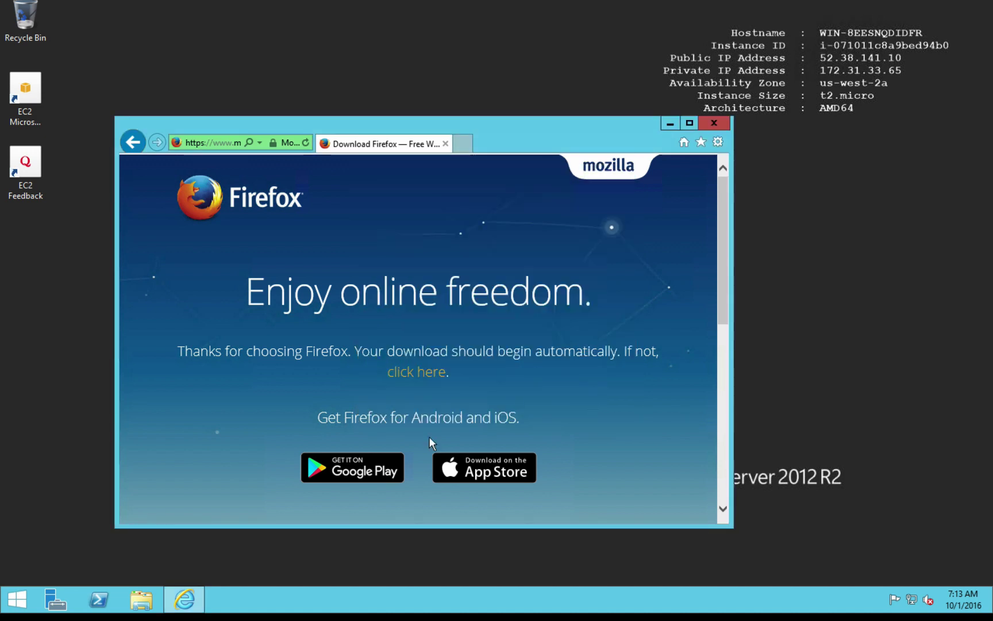
pyautogui.click(416, 372)
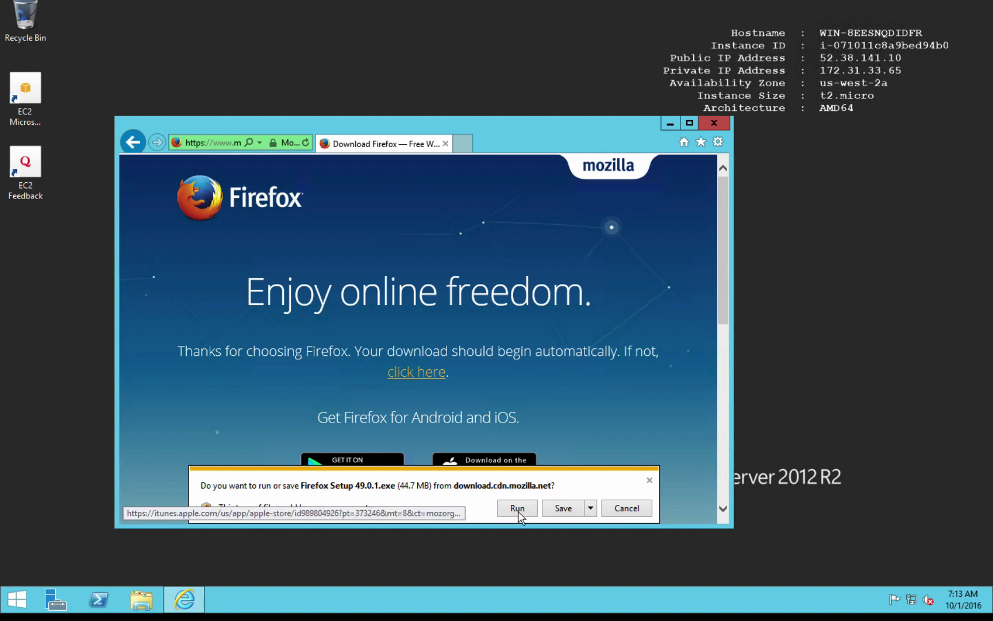
pyautogui.click(515, 510)
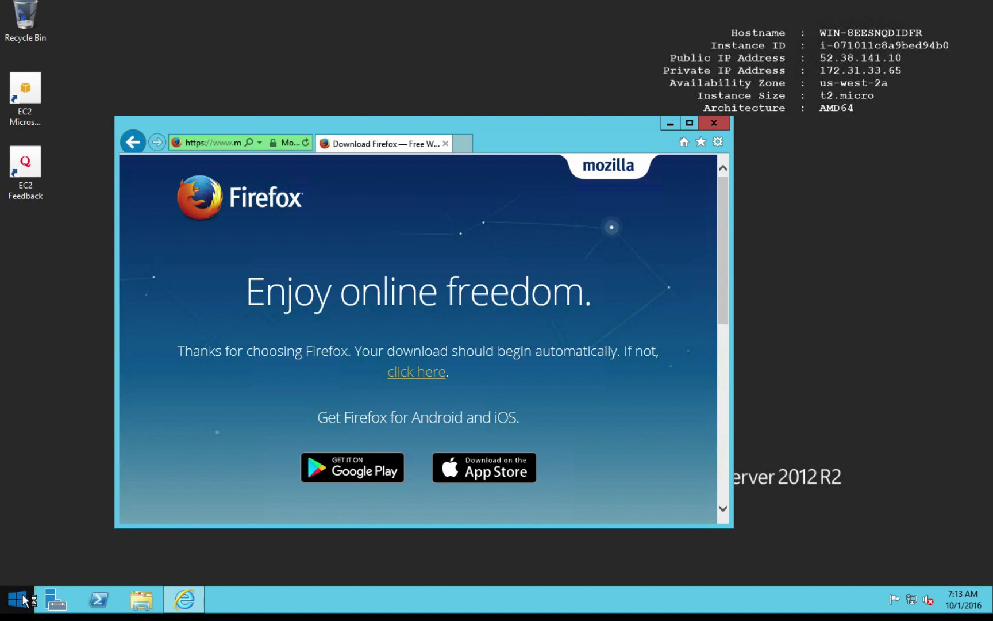
# - Install Firefox with the Standard setup type and finish with 'Launch Firefox now' checked
pyautogui.click(578, 408)
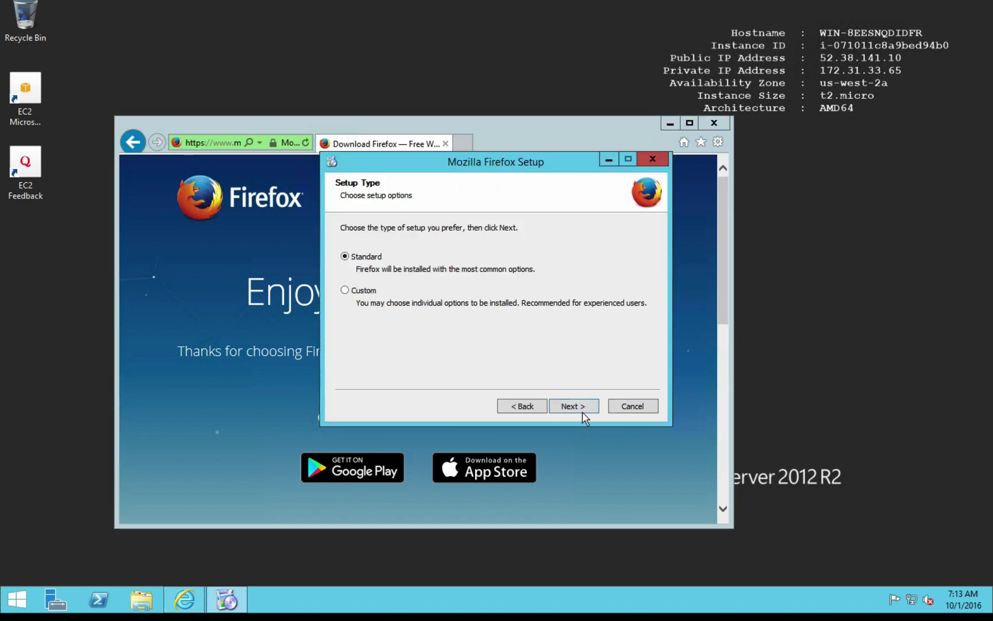
pyautogui.click(578, 406)
pyautogui.click(578, 408)
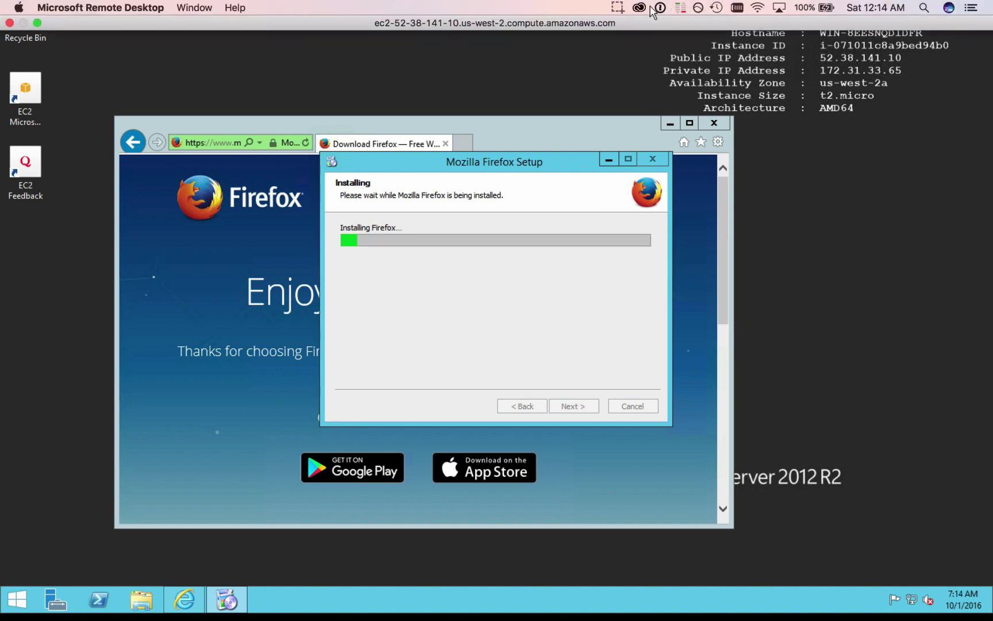
pyautogui.click(618, 7)
pyautogui.click(626, 50)
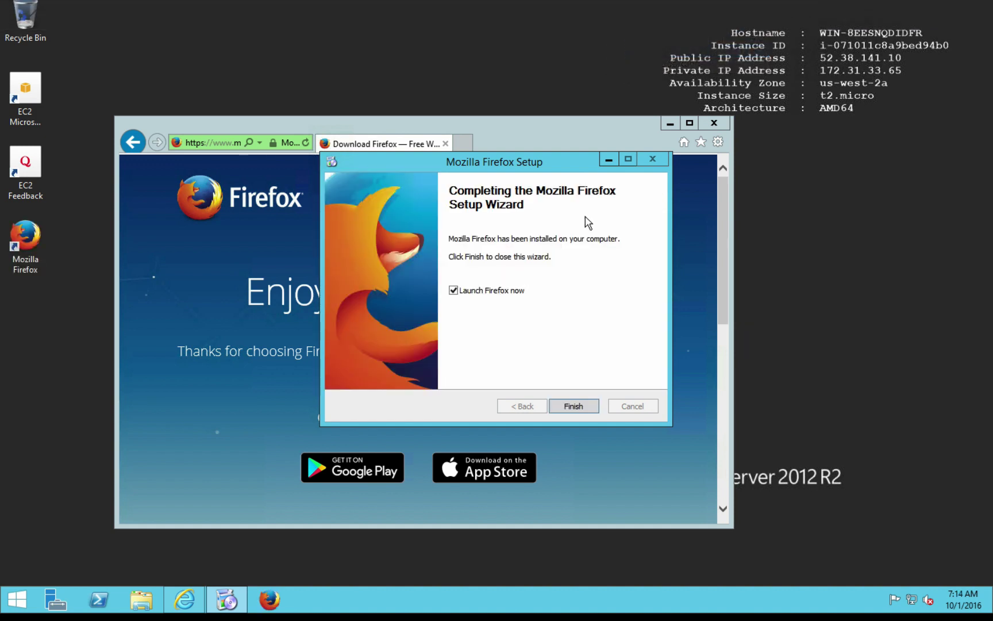
pyautogui.click(575, 406)
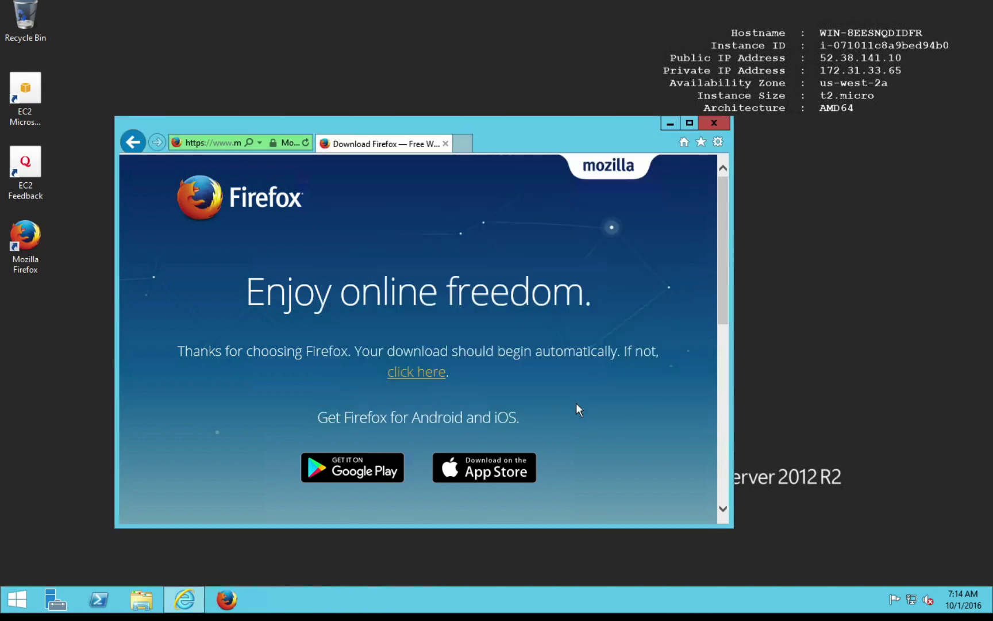
# - Close Internet Explorer, search 'office 265' in Firefox, and open the products.office.com result
pyautogui.click(711, 121)
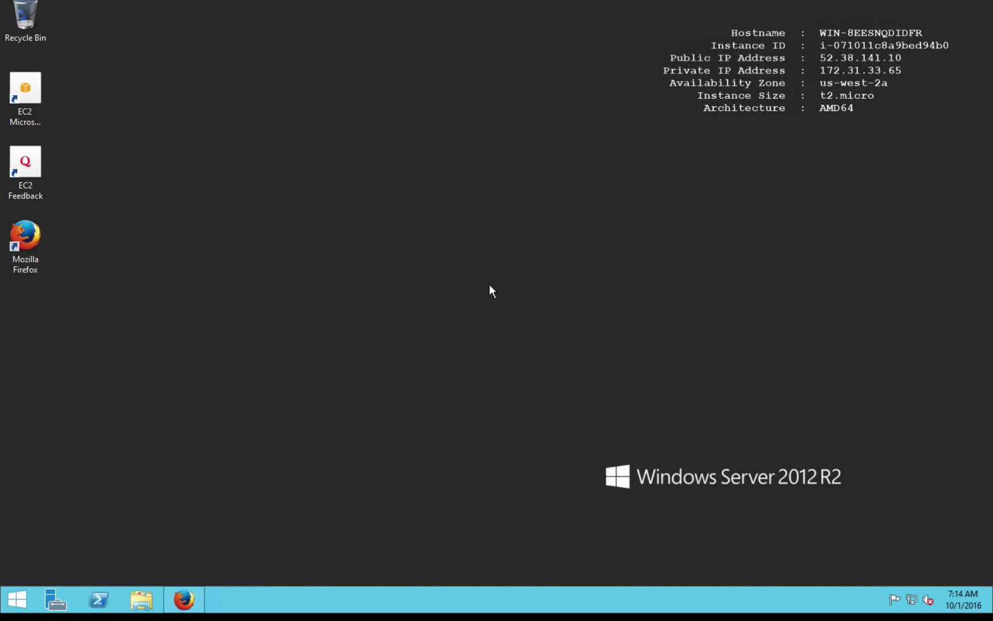
pyautogui.click(189, 601)
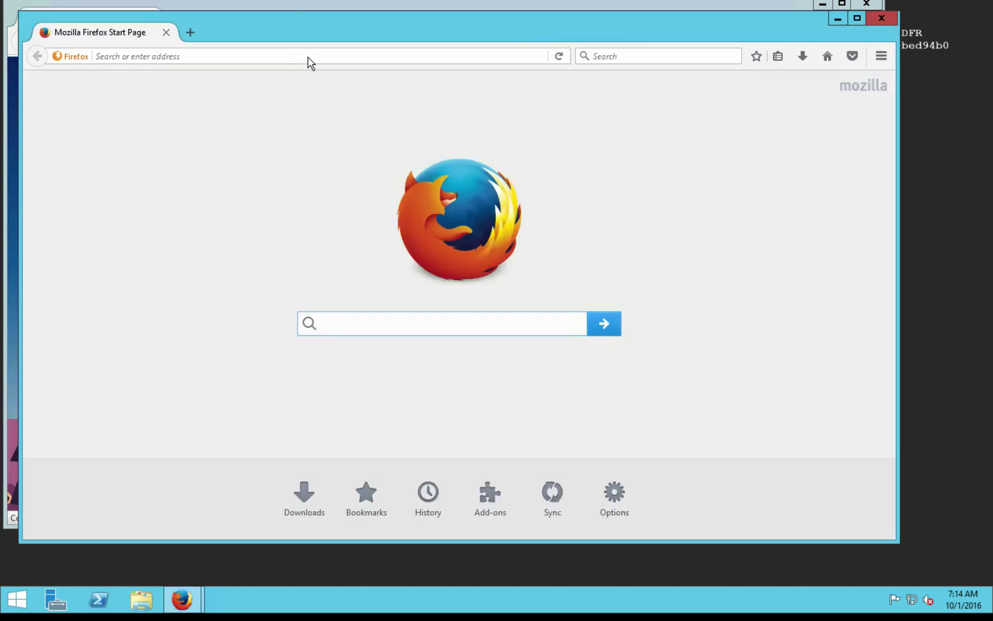
pyautogui.click(309, 59)
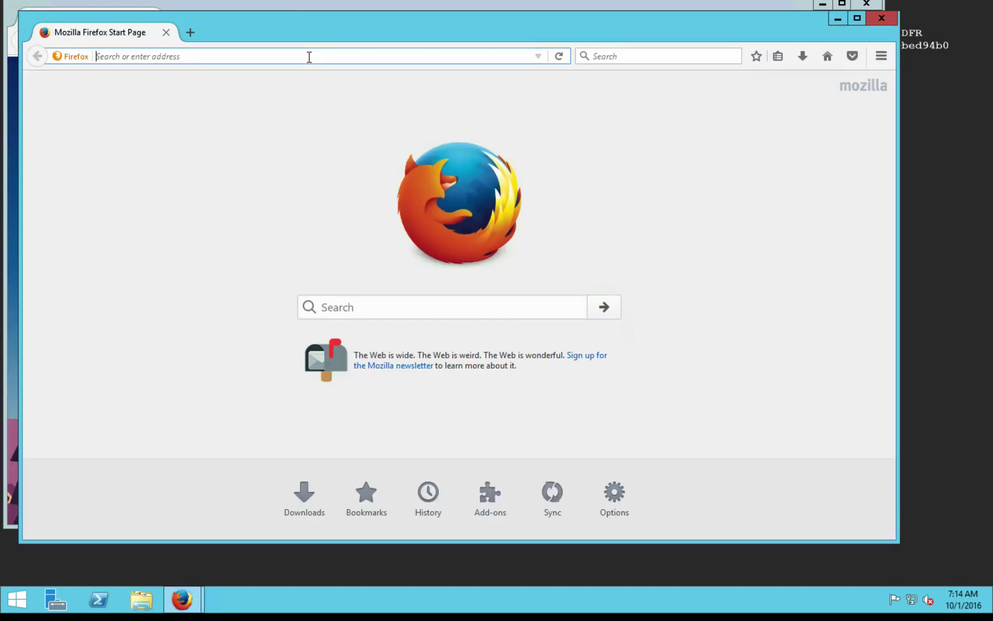
pyautogui.write('o')
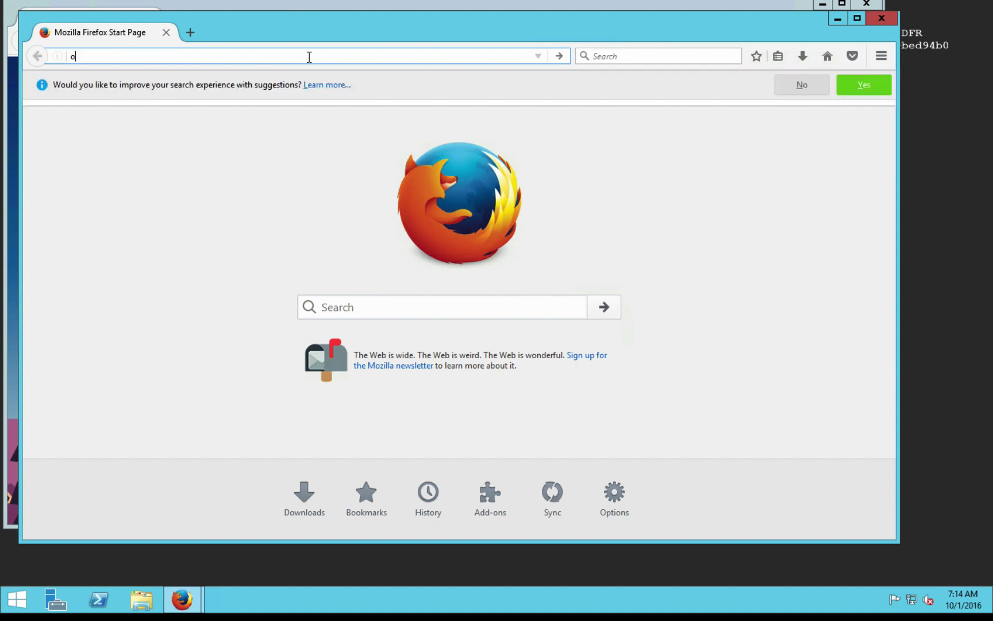
pyautogui.write('ffice 2')
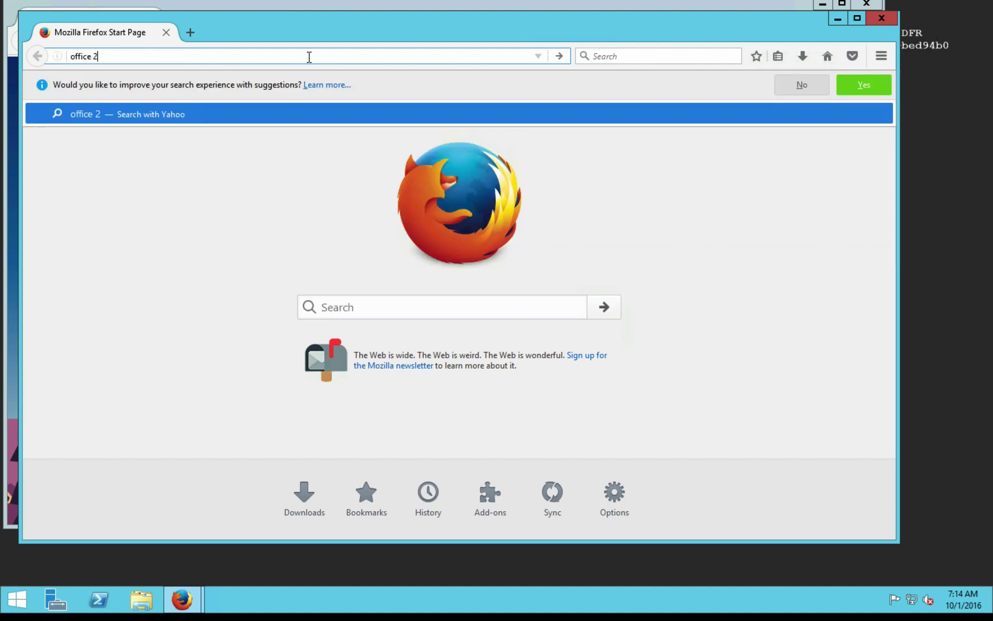
pyautogui.write('65')
pyautogui.press('Return')
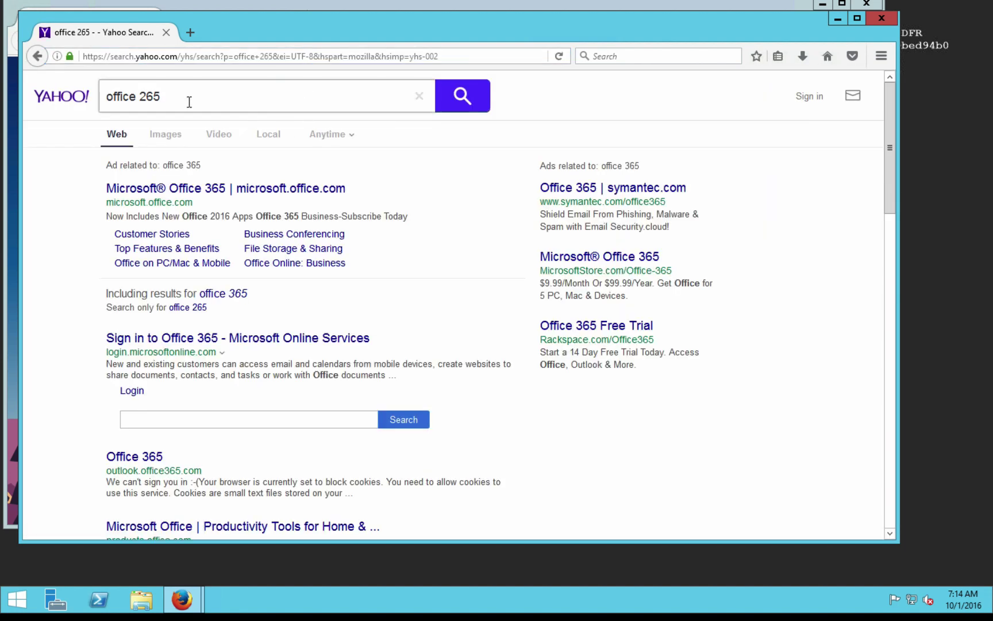
pyautogui.scroll(-3, 258, 270)
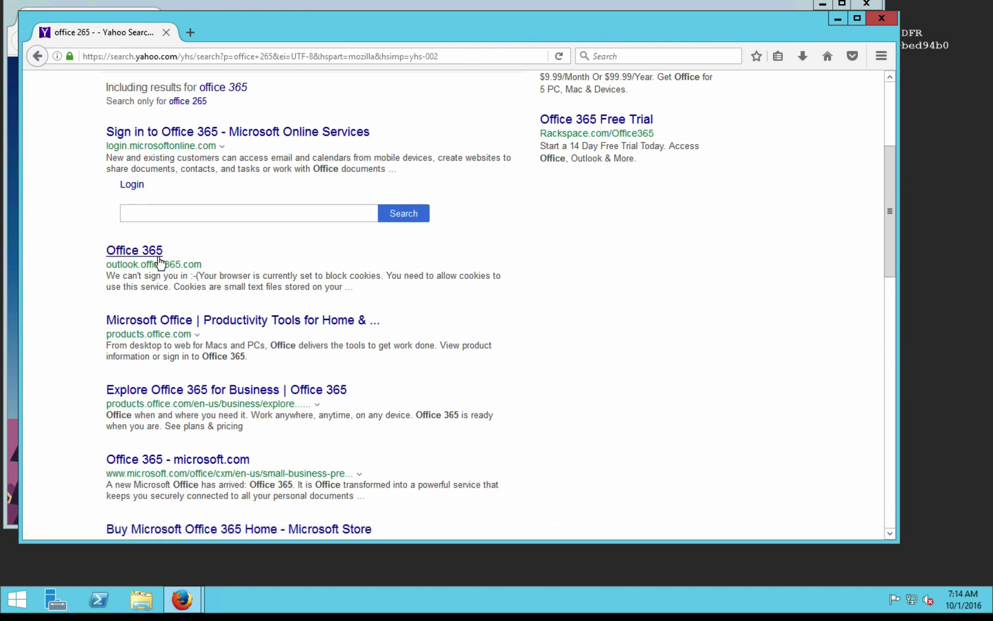
pyautogui.click(157, 323)
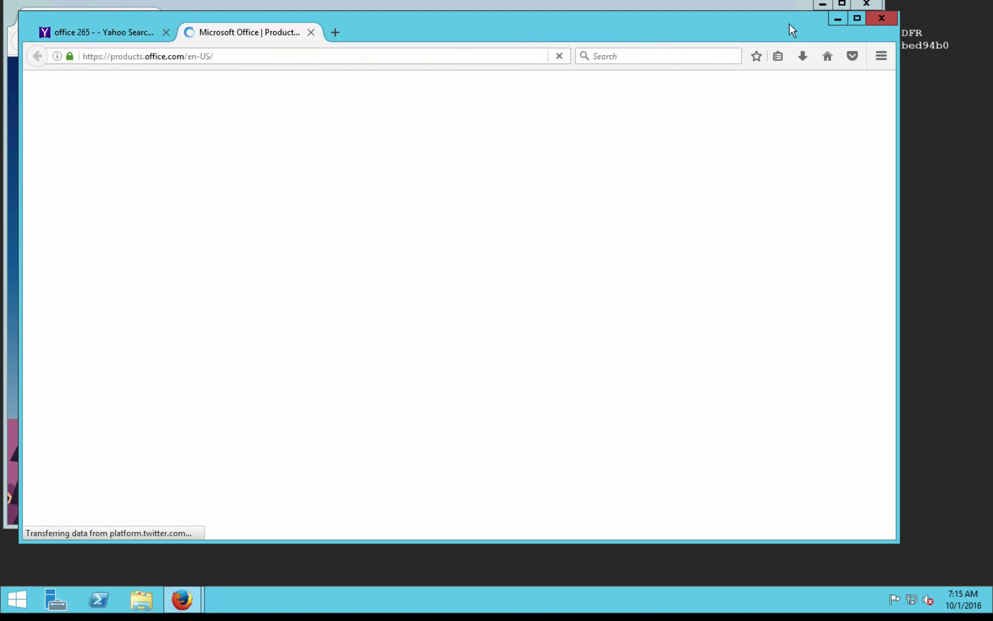
# - Close the spare Firefox first-run window along with both its tabs
pyautogui.moveTo(790, 23); pyautogui.dragTo(791, 43)
pyautogui.click(866, 6)
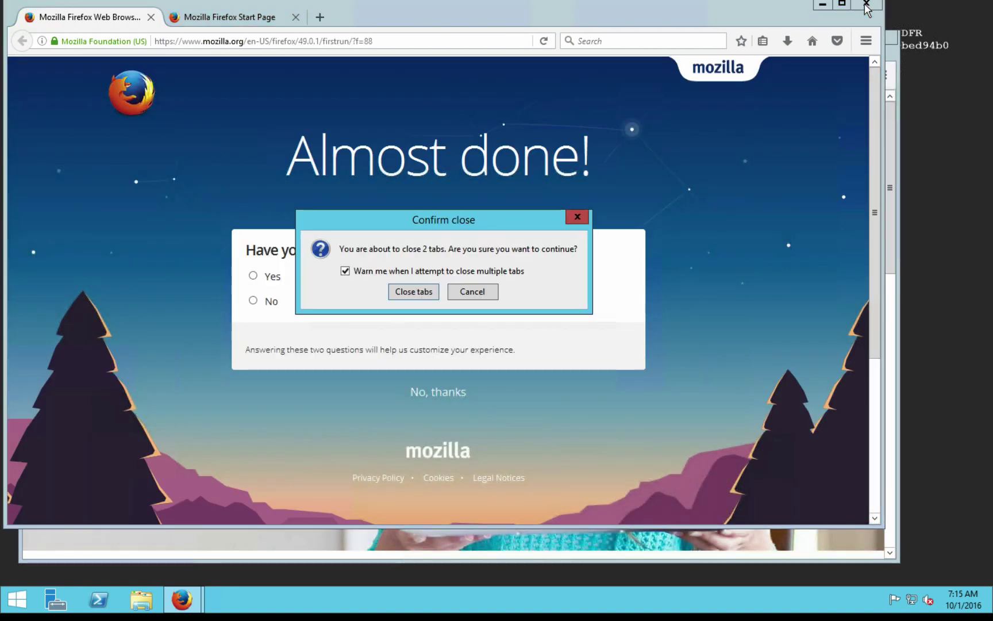
pyautogui.click(477, 294)
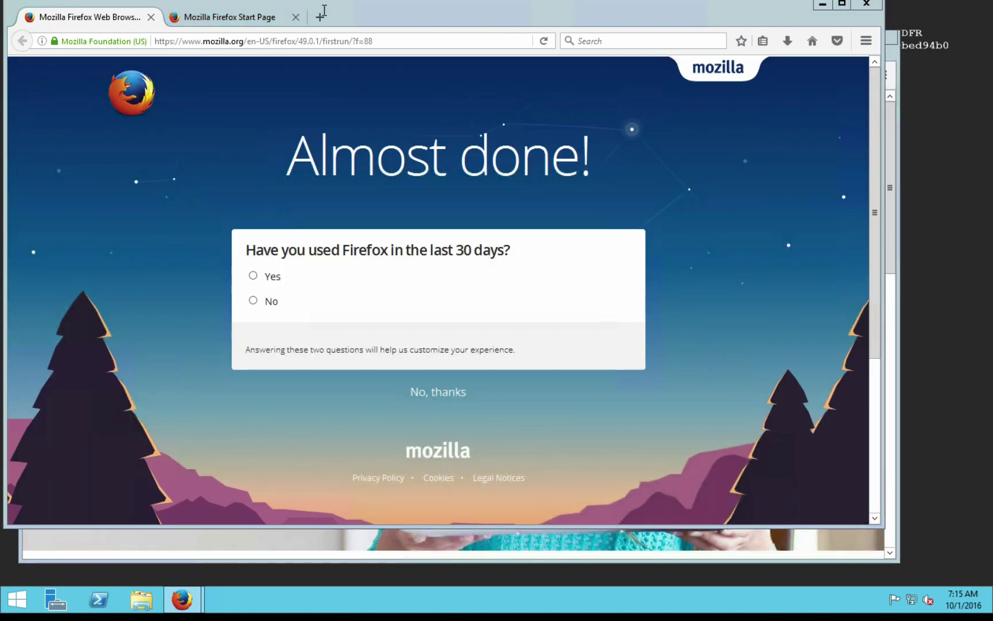
pyautogui.click(311, 17)
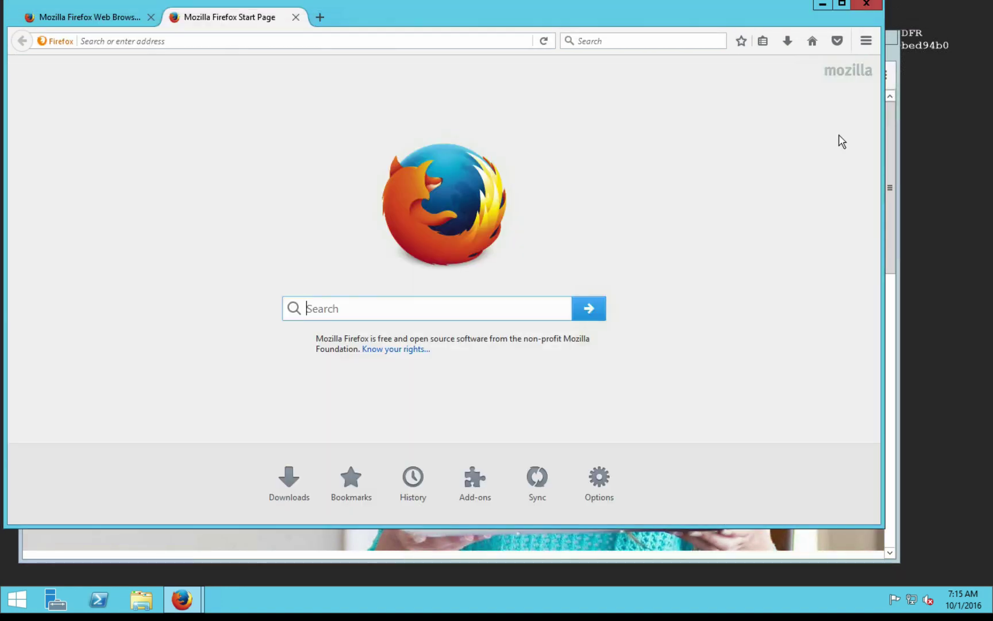
pyautogui.click(866, 5)
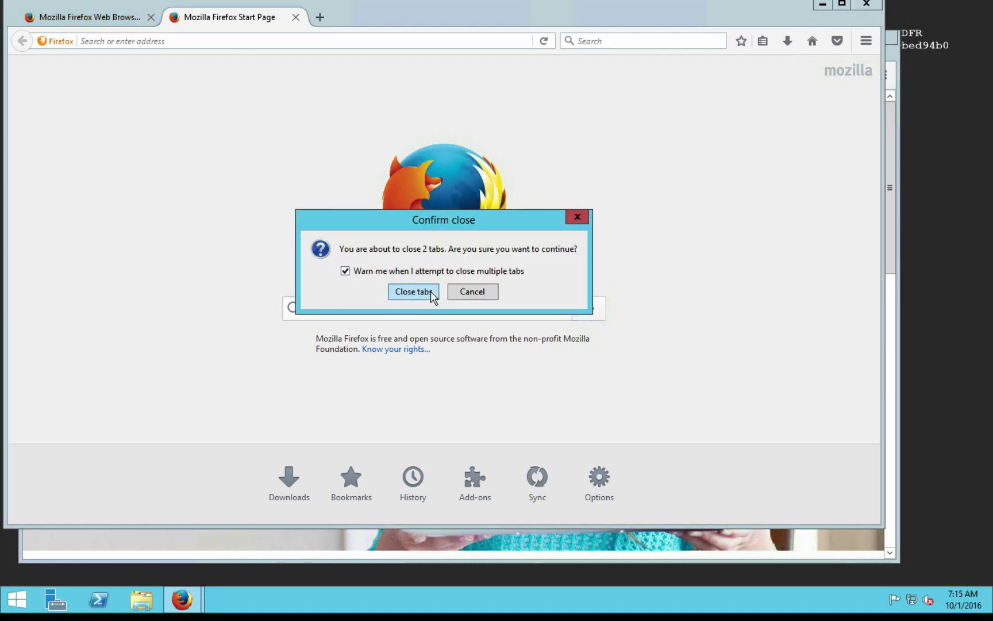
pyautogui.click(431, 292)
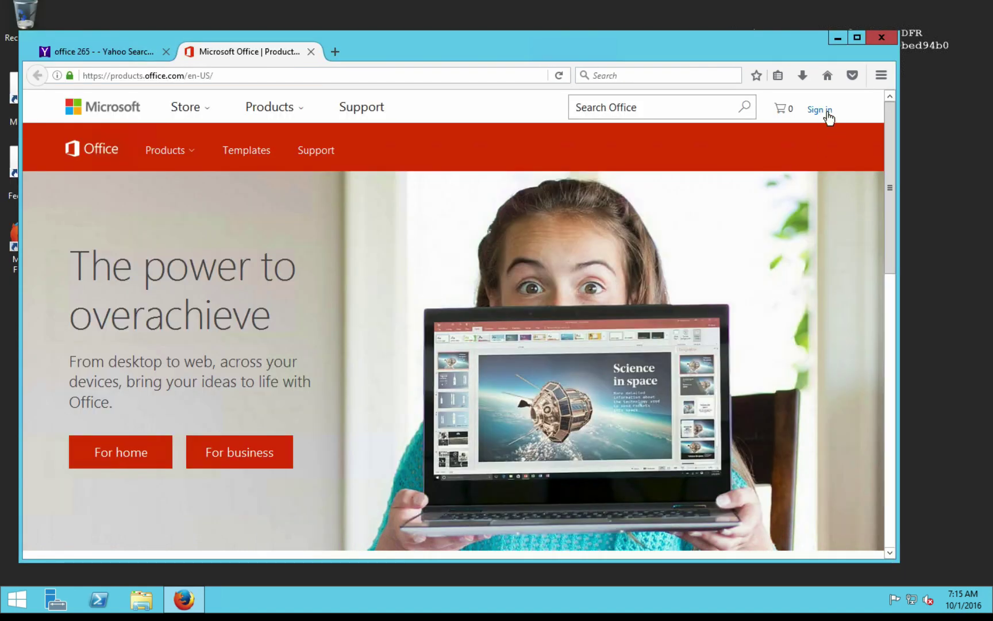
# - Sign in to Office 365 with the work account e-mail and password
pyautogui.click(826, 113)
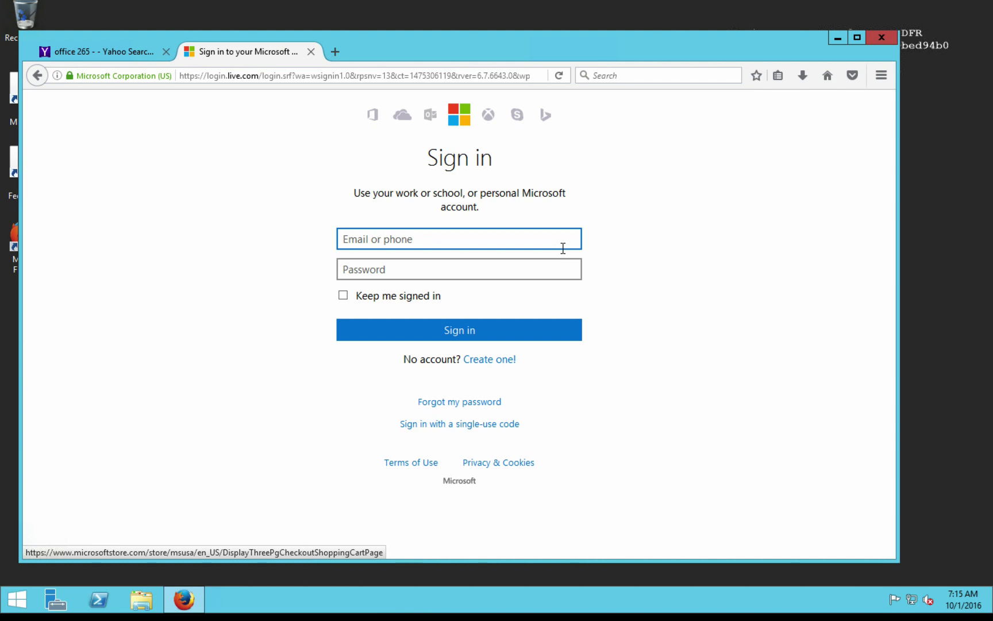
pyautogui.click(532, 274)
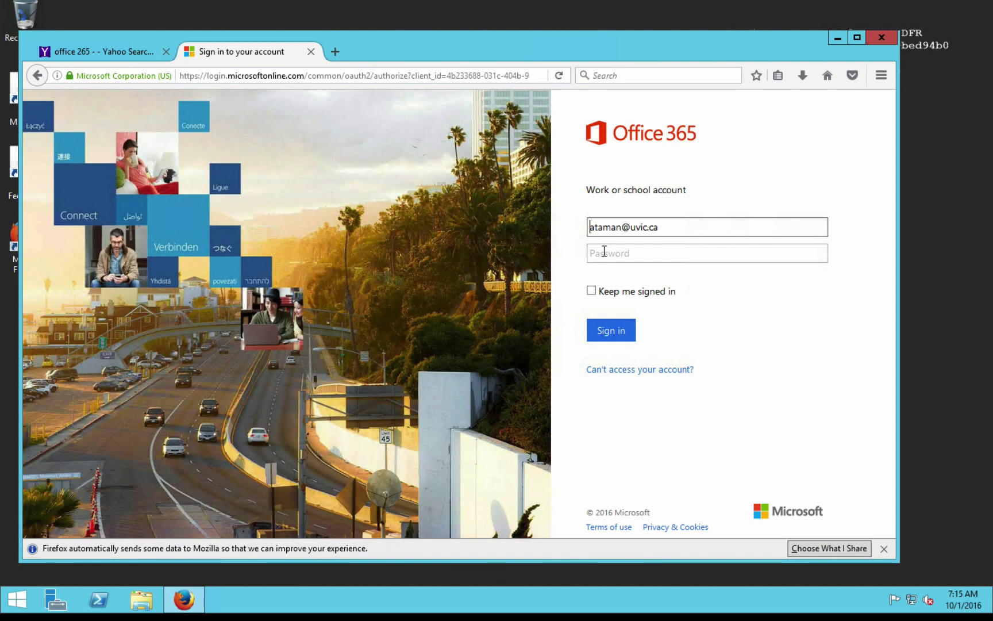
pyautogui.click(605, 251)
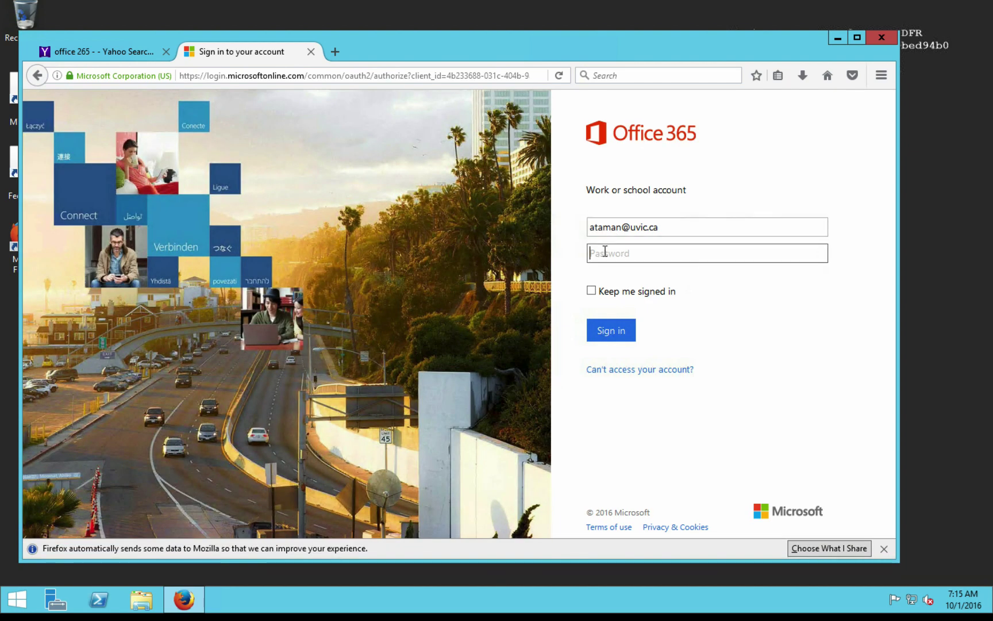
pyautogui.write('••••••••••')
pyautogui.click(610, 329)
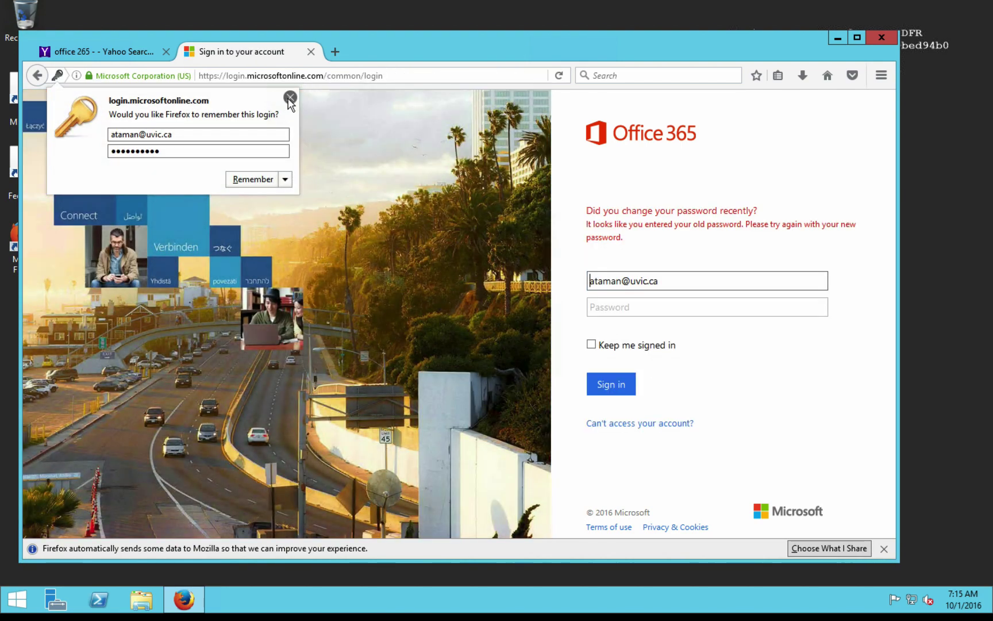
# - Dismiss the remember-login offer and resubmit sign-in with the retyped account password
pyautogui.click(291, 97)
pyautogui.click(637, 310)
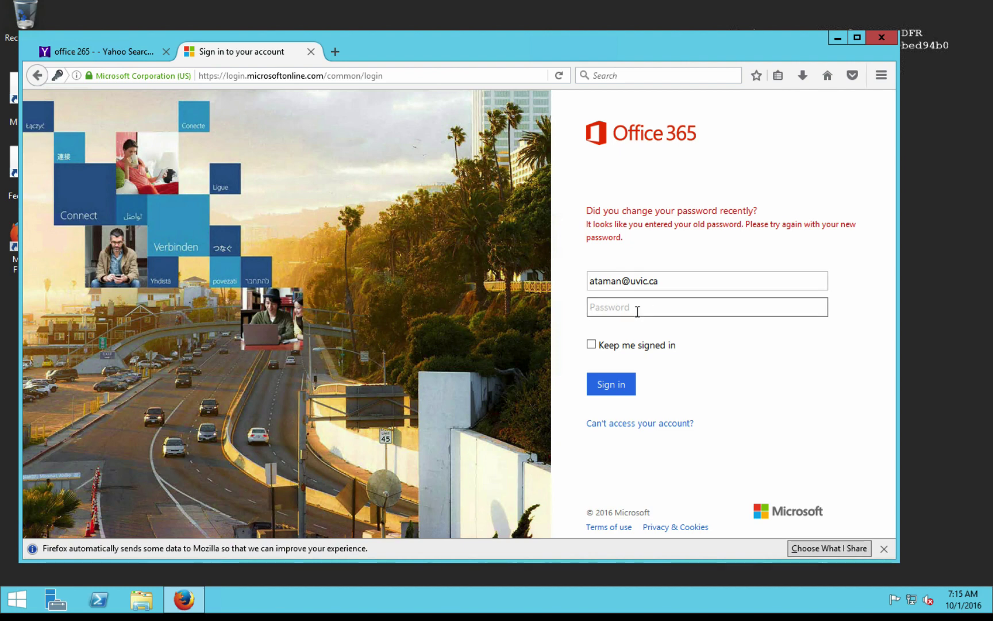
pyautogui.write('•••••••••••')
pyautogui.click(611, 384)
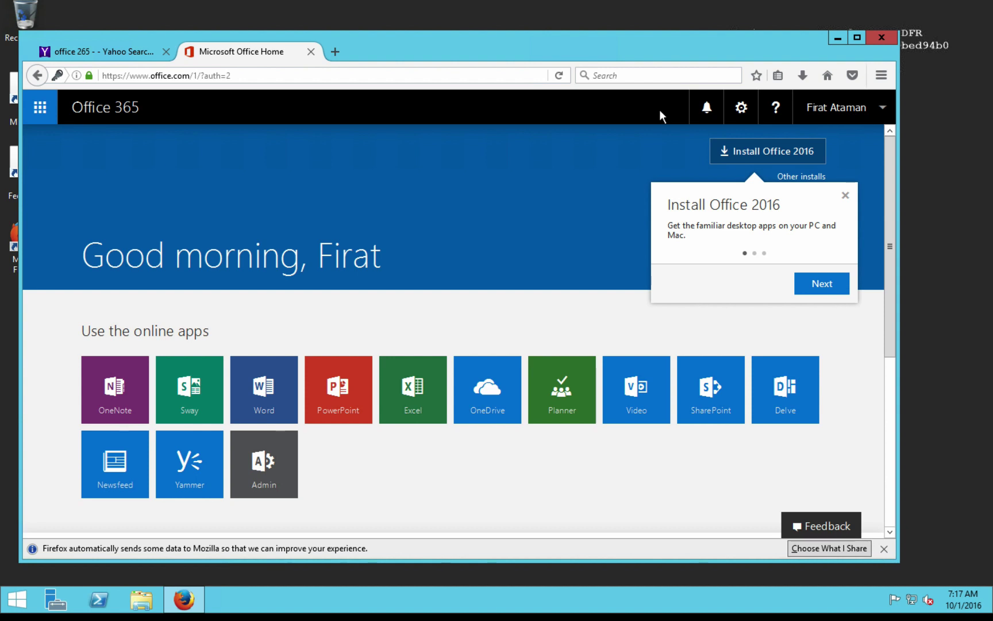
# - Bring up the signed-in Office 365 home page offering Install Office 2016
pyautogui.moveTo(620, 5)
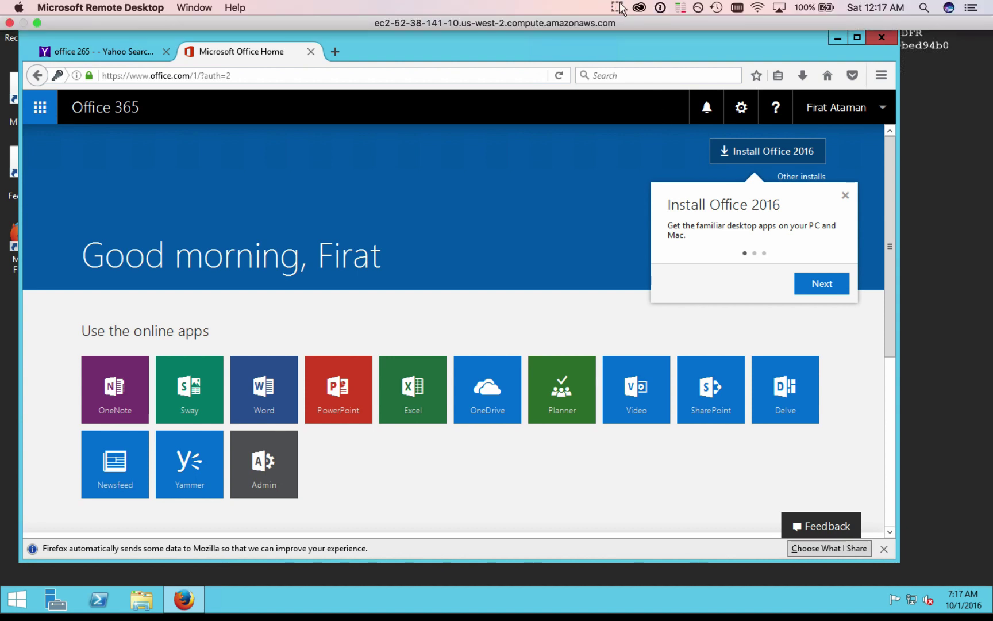
pyautogui.click(619, 7)
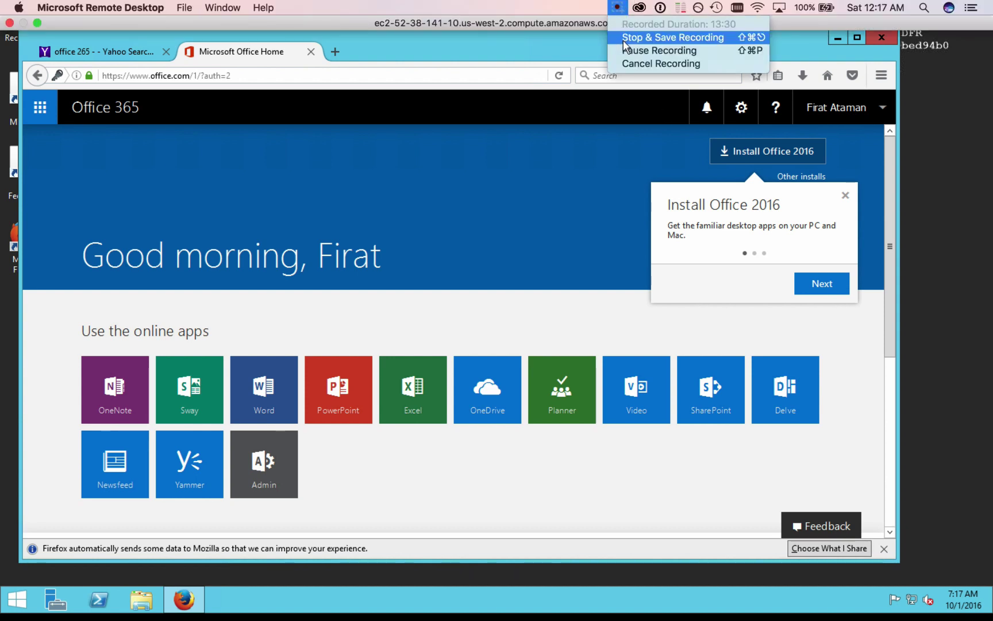